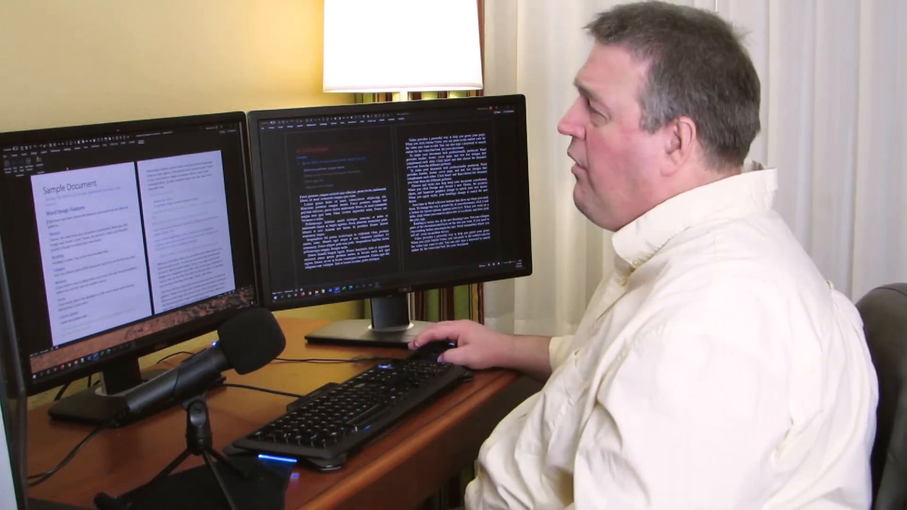
pyautogui.click(5, 157)
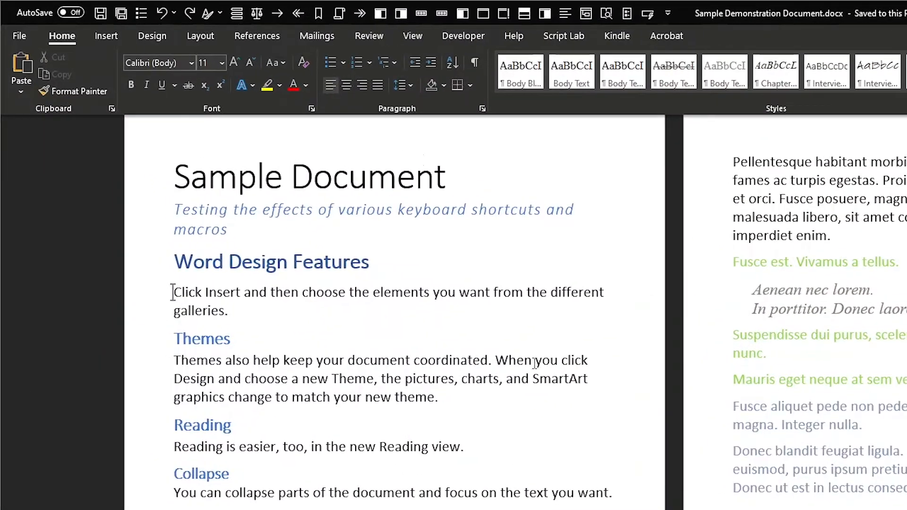
# Step: Open the Customize Ribbon settings in Word Options
pyautogui.click(34, 33)
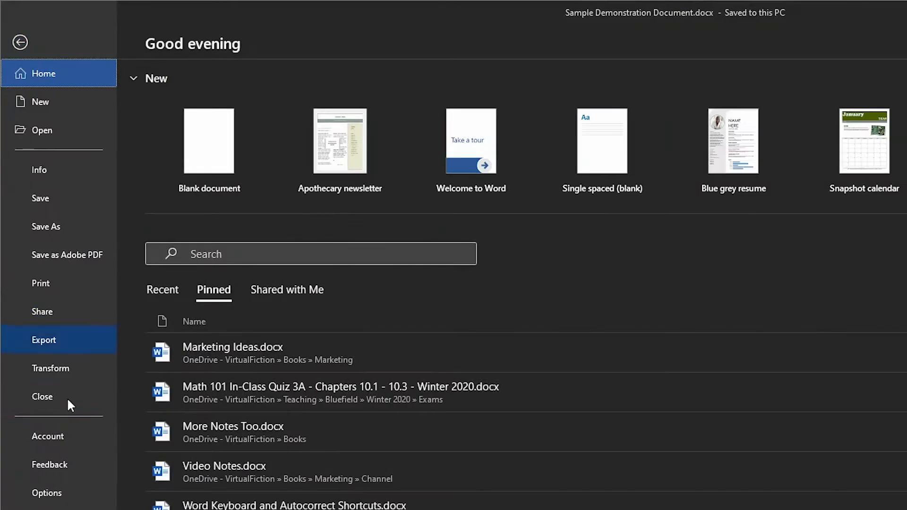
pyautogui.click(89, 494)
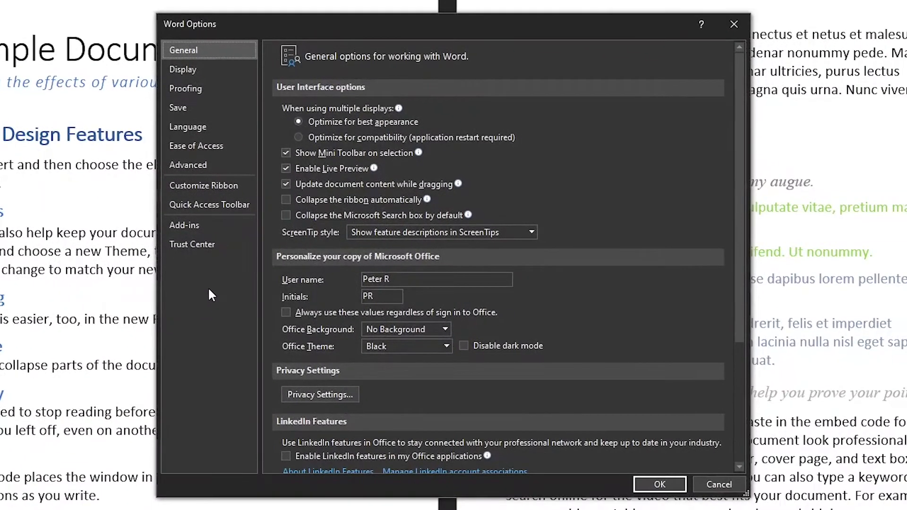
pyautogui.click(217, 186)
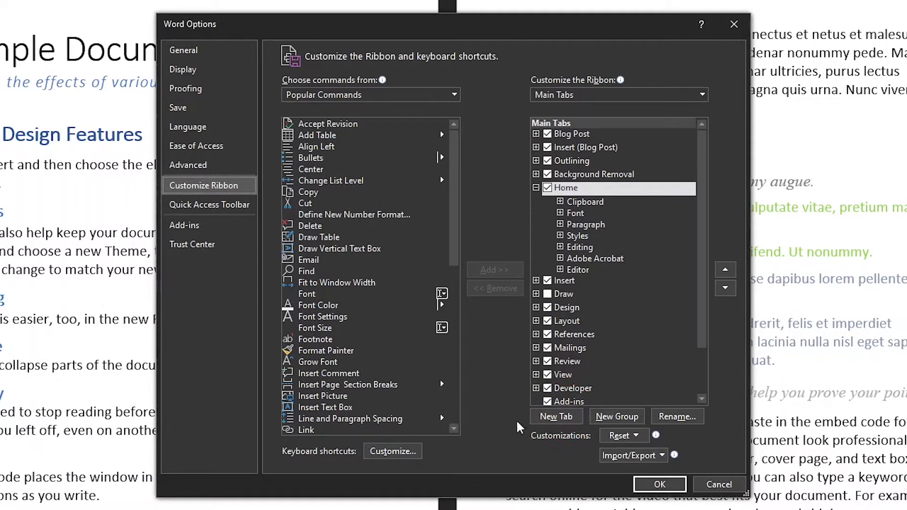
# Step: Add a new ribbon tab after Home and name it Custom
pyautogui.click(566, 419)
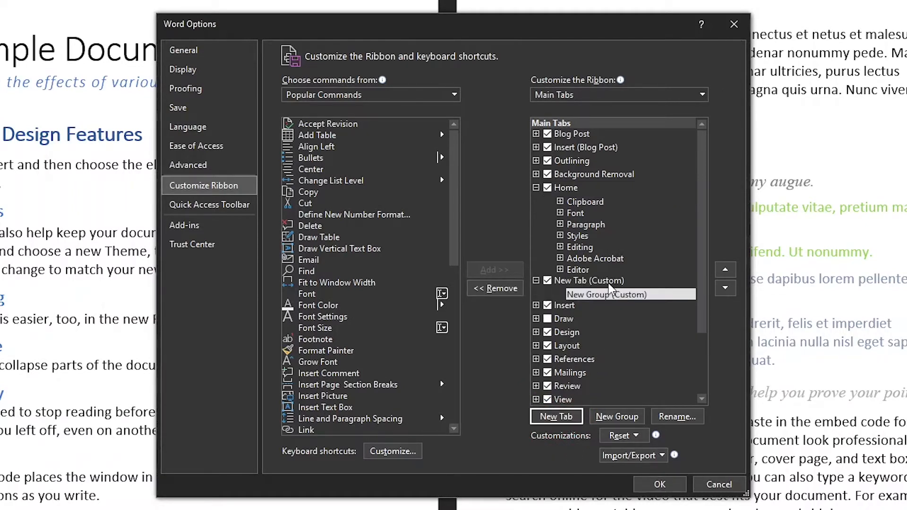
pyautogui.click(581, 282)
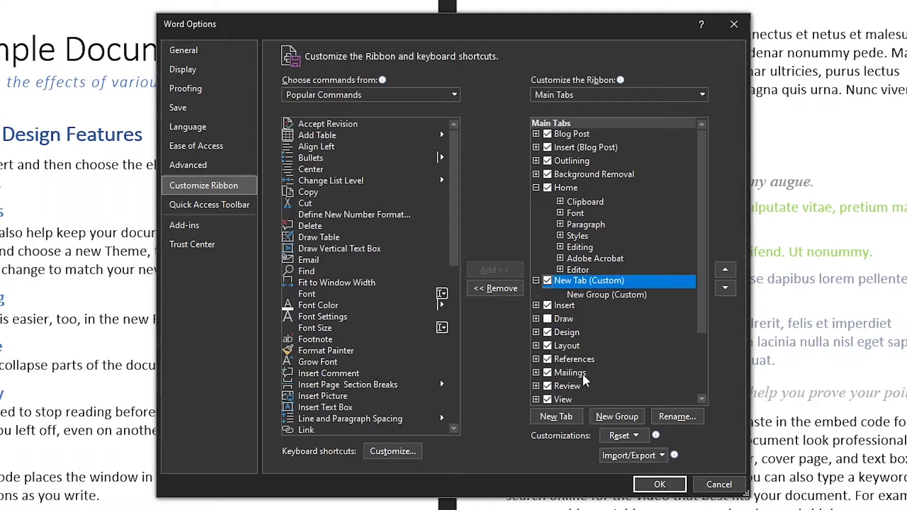
pyautogui.click(678, 416)
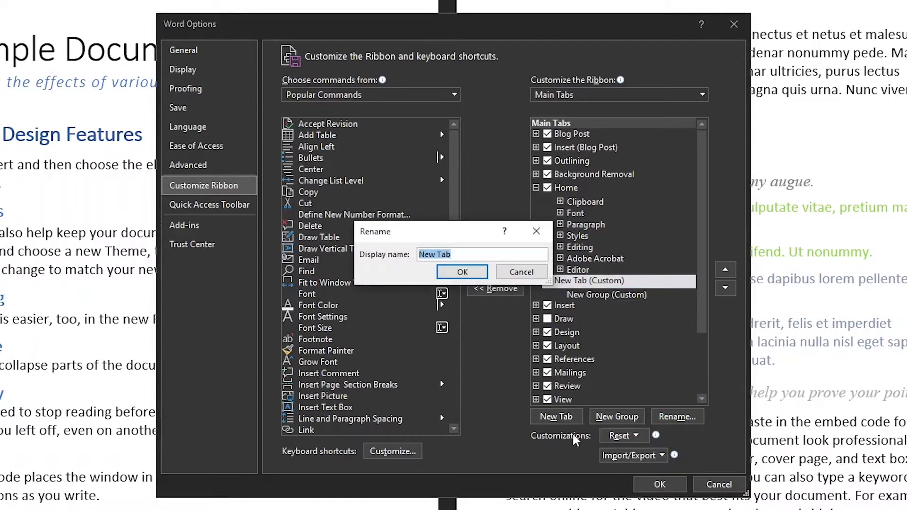
pyautogui.write('Custom')
pyautogui.click(472, 270)
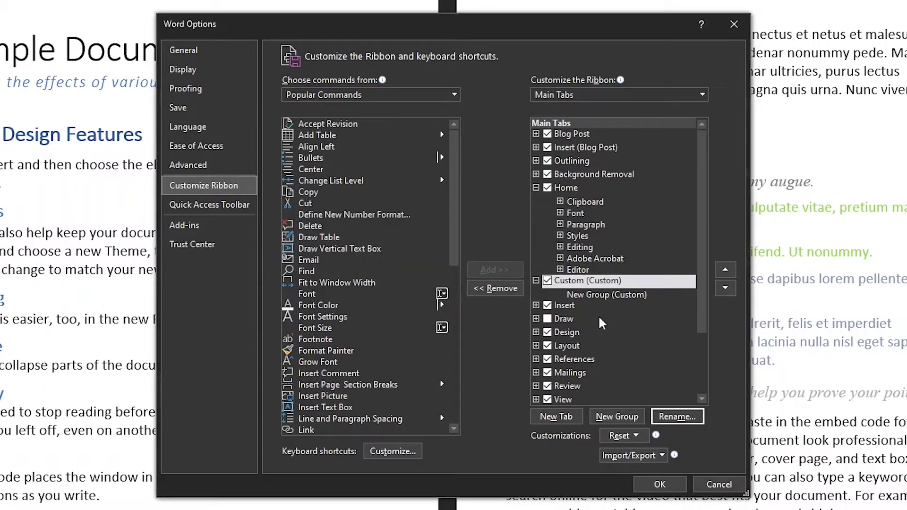
# Step: Rename the new group inside the Custom tab as Sentences
pyautogui.click(601, 294)
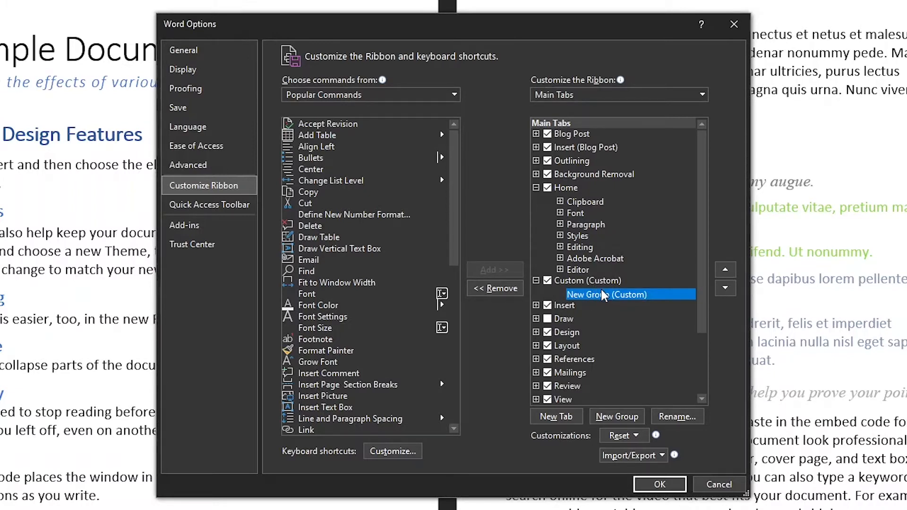
pyautogui.click(679, 418)
pyautogui.write('Sentences')
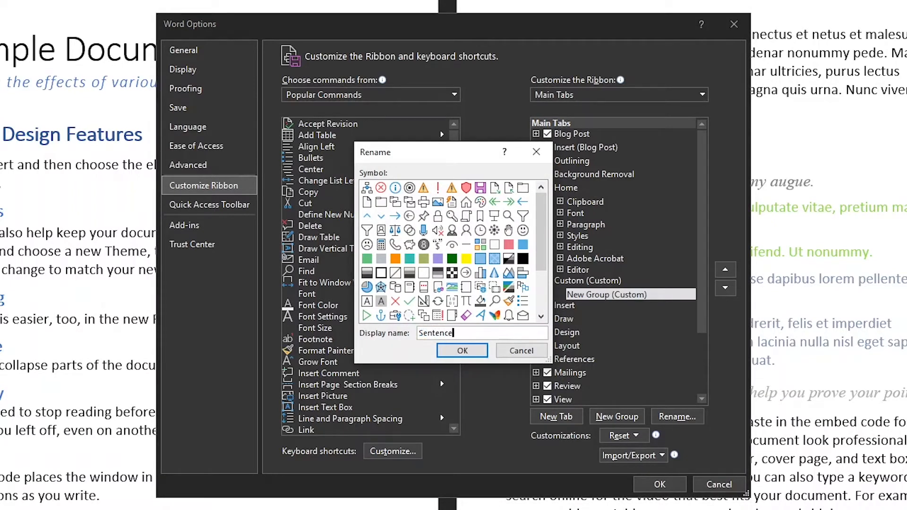
pyautogui.click(476, 350)
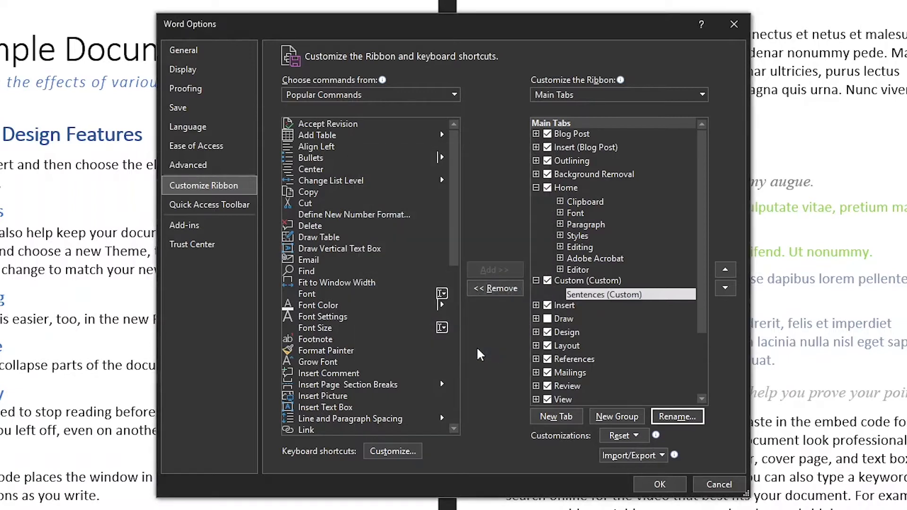
# Step: Move the Custom tab to the end of the main tabs, after Acrobat
pyautogui.click(576, 280)
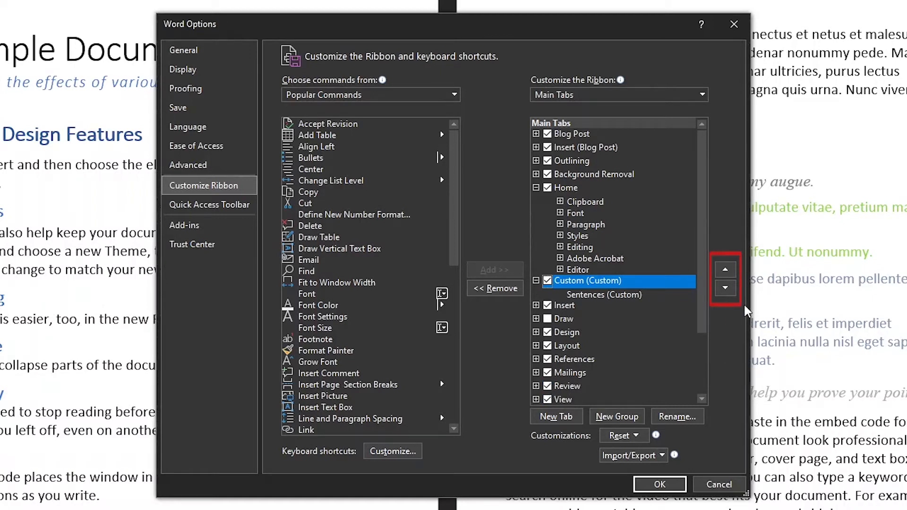
pyautogui.click(725, 271)
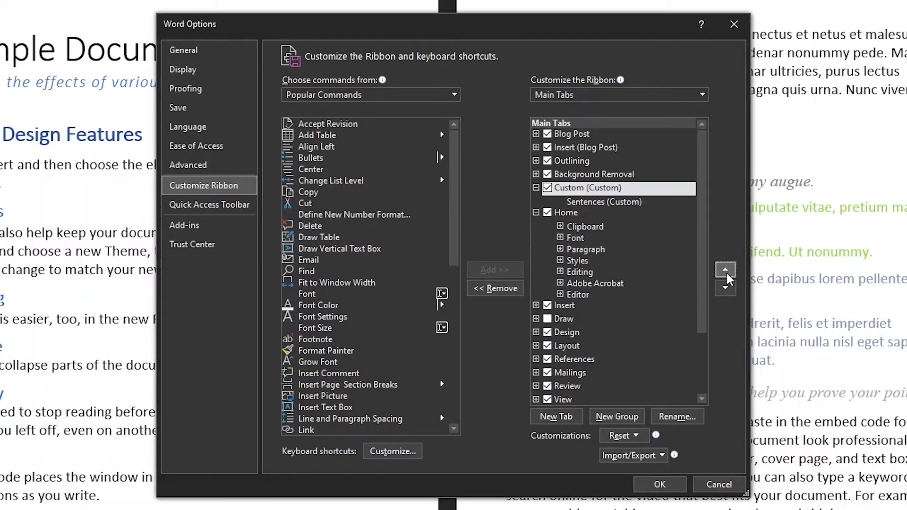
pyautogui.click(725, 289)
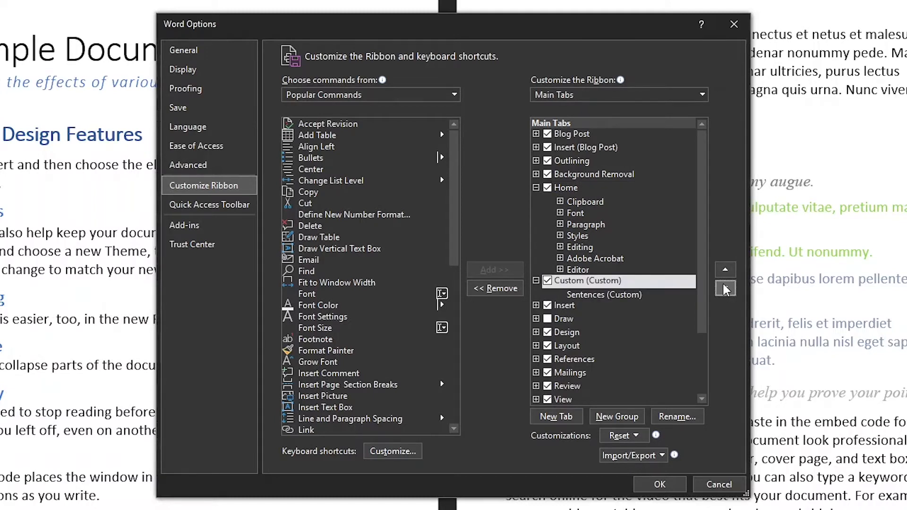
pyautogui.click(726, 289)
pyautogui.click(726, 289)
pyautogui.click(725, 290)
pyautogui.click(726, 289)
pyautogui.click(726, 289)
pyautogui.click(726, 289)
pyautogui.click(726, 289)
pyautogui.click(726, 289)
pyautogui.click(726, 289)
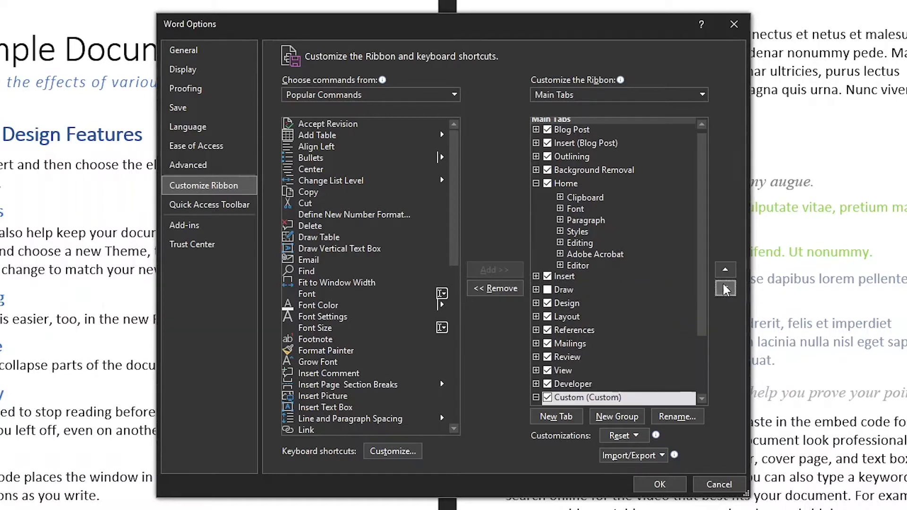
pyautogui.click(726, 289)
pyautogui.click(726, 290)
pyautogui.click(726, 289)
pyautogui.click(726, 289)
pyautogui.click(726, 289)
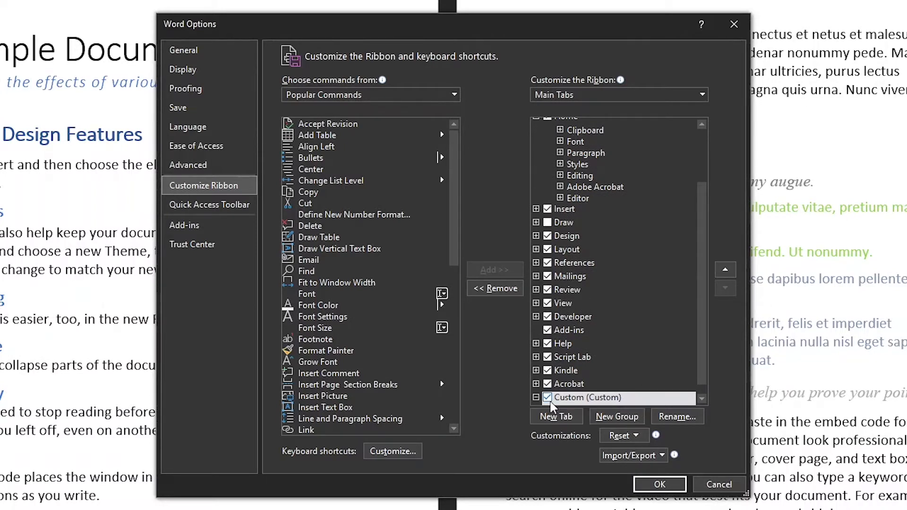
pyautogui.scroll(-1, 586, 395)
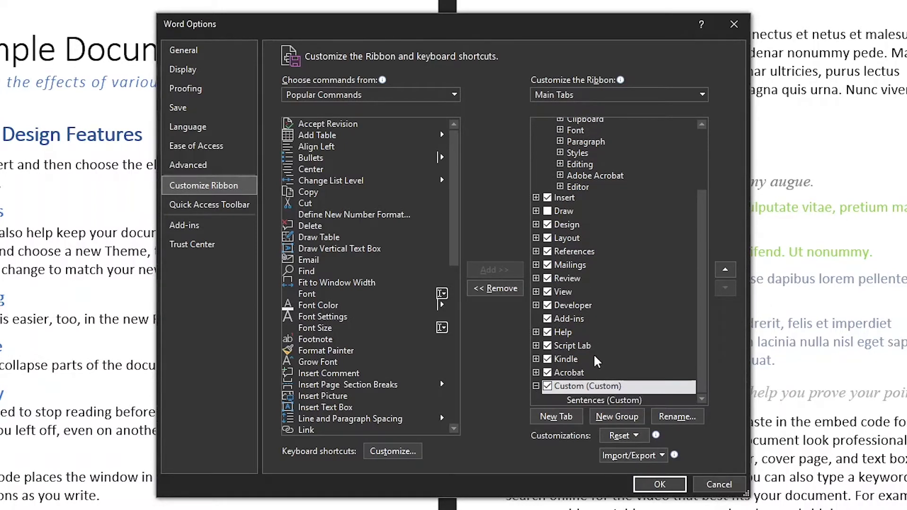
# Step: Select the Sentences group as the target and show All Commands as the source of commands
pyautogui.click(598, 388)
pyautogui.click(597, 400)
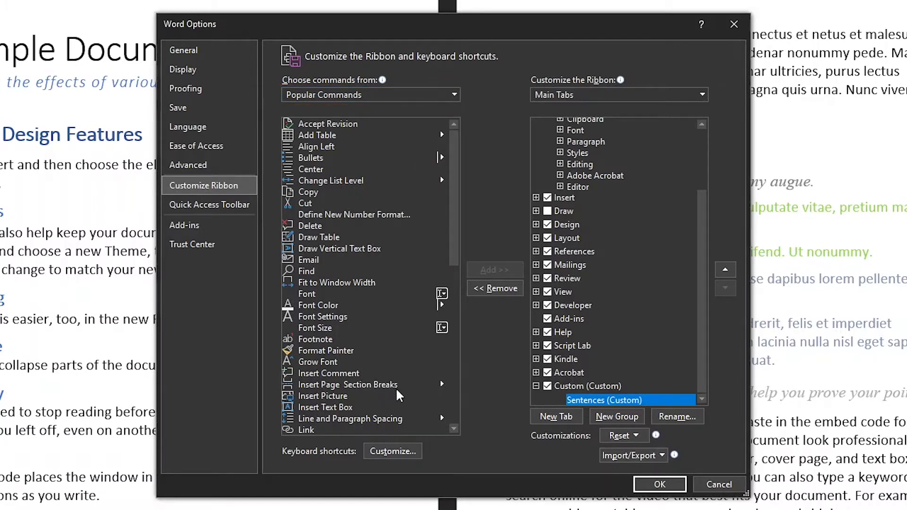
pyautogui.click(453, 90)
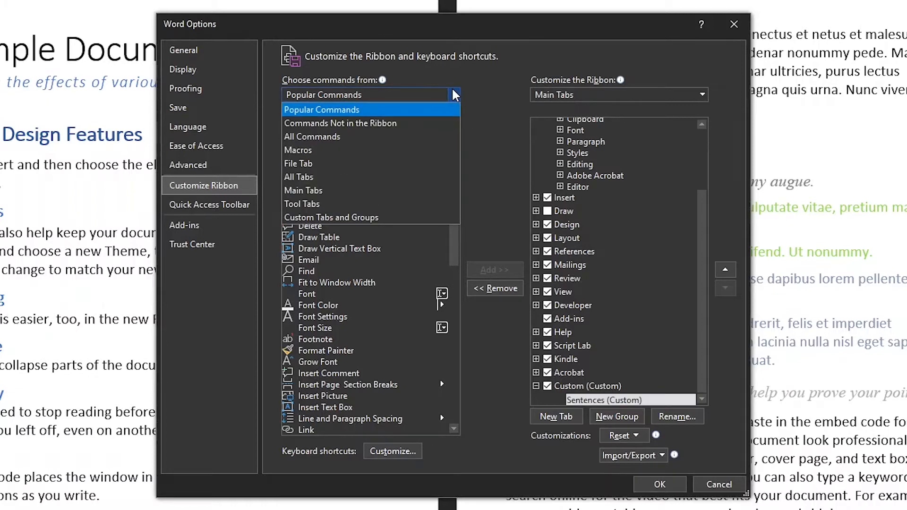
pyautogui.click(349, 135)
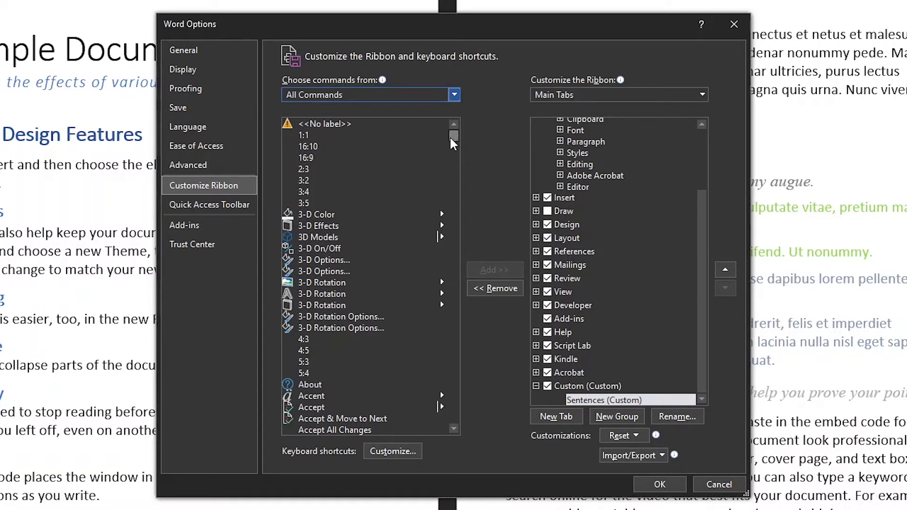
# Step: Add the Sent Left, Sent Left Extend, Sent Right and Sent Right Extend commands to the Sentences group
pyautogui.moveTo(451, 138); pyautogui.dragTo(473, 363)
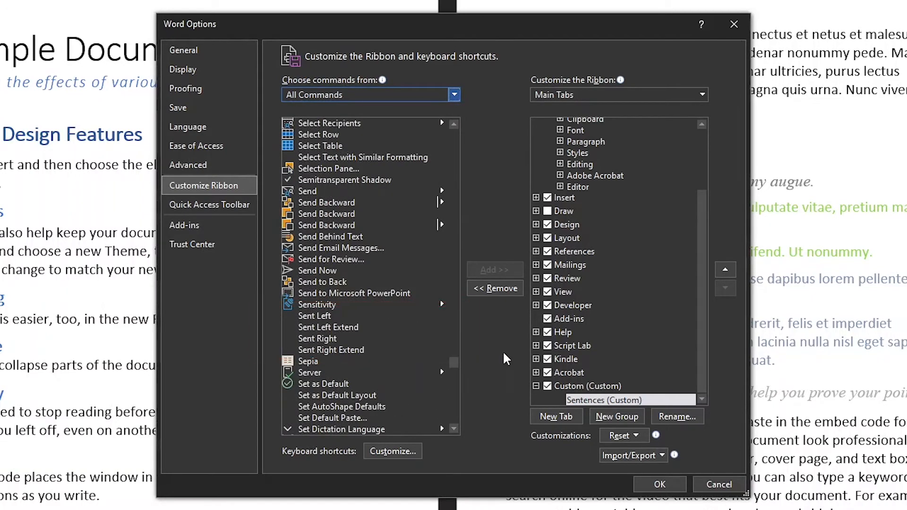
pyautogui.click(324, 316)
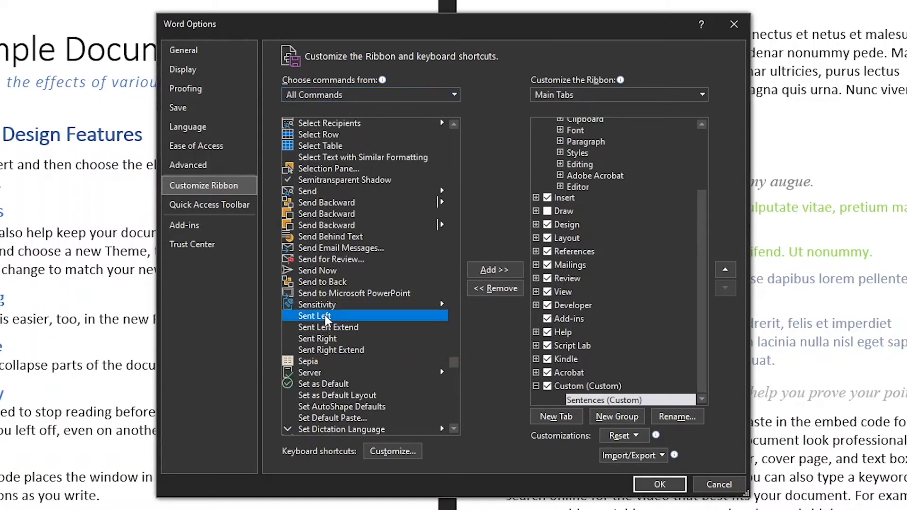
pyautogui.click(356, 330)
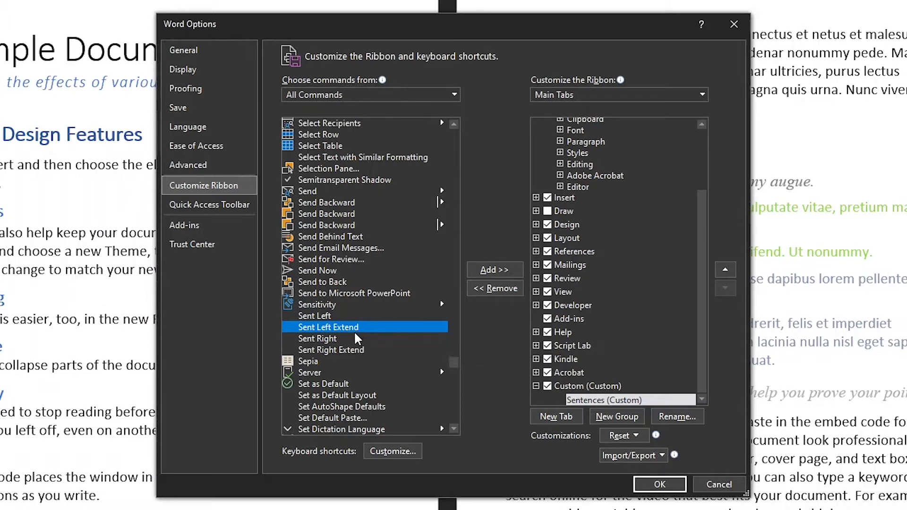
pyautogui.click(347, 337)
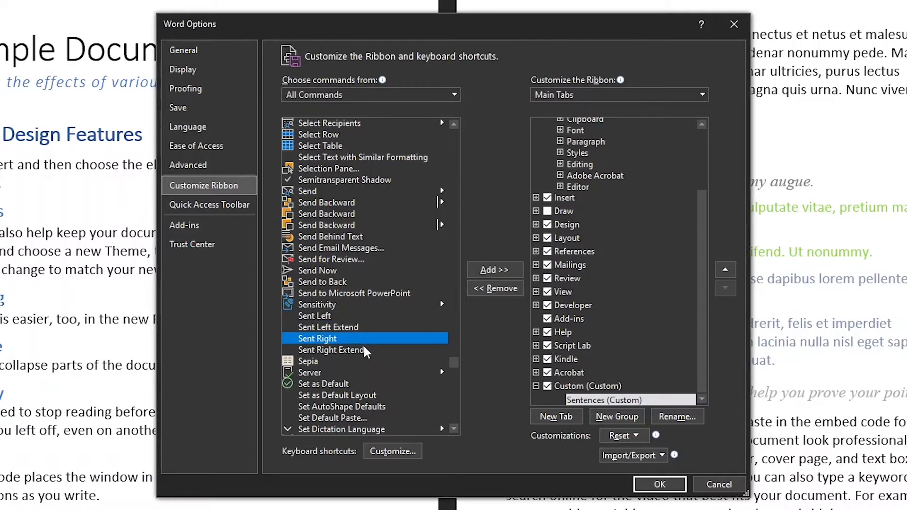
pyautogui.click(366, 350)
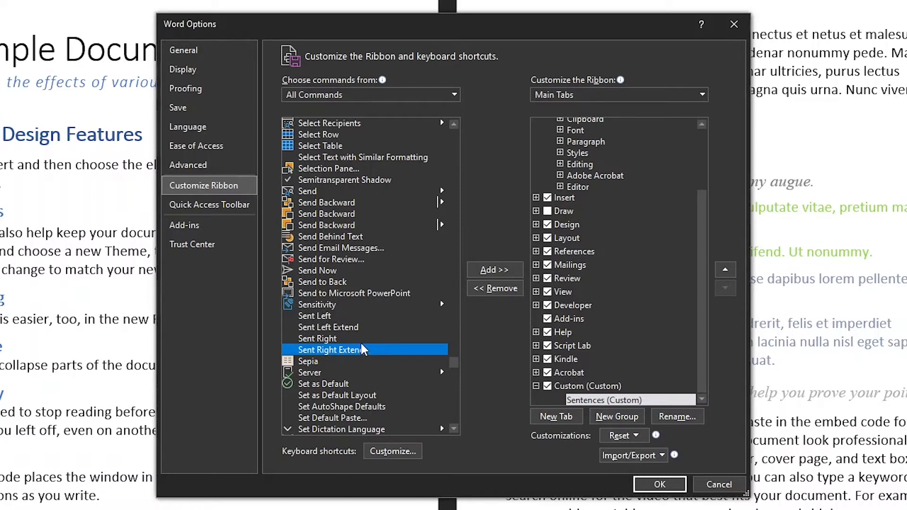
pyautogui.click(344, 321)
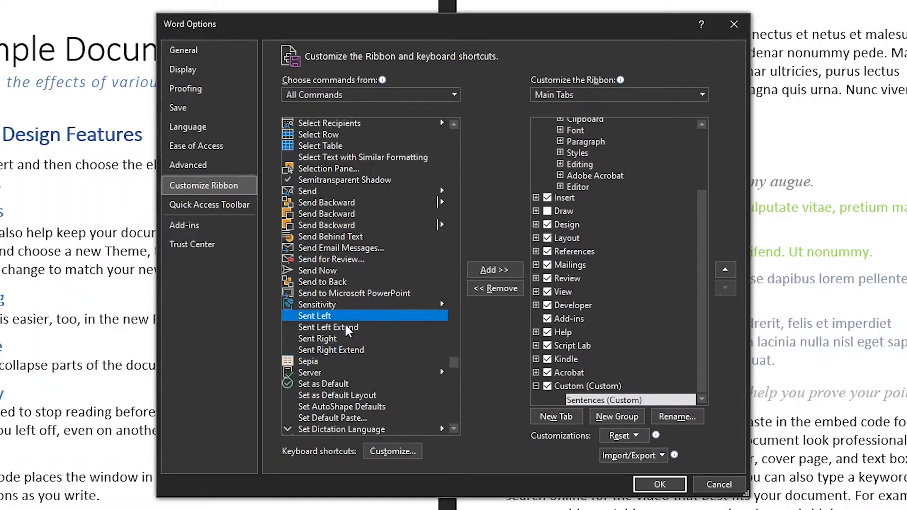
pyautogui.click(599, 402)
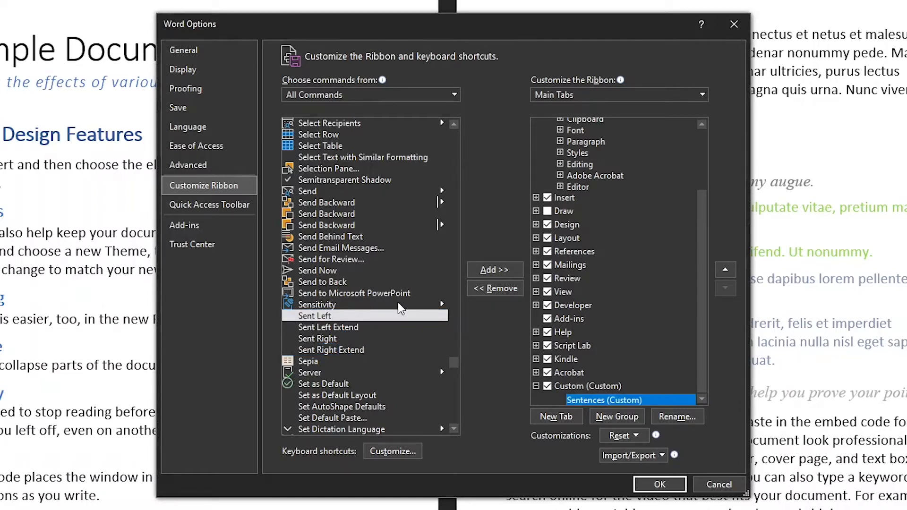
pyautogui.click(498, 276)
pyautogui.click(497, 271)
pyautogui.click(497, 272)
pyautogui.click(496, 271)
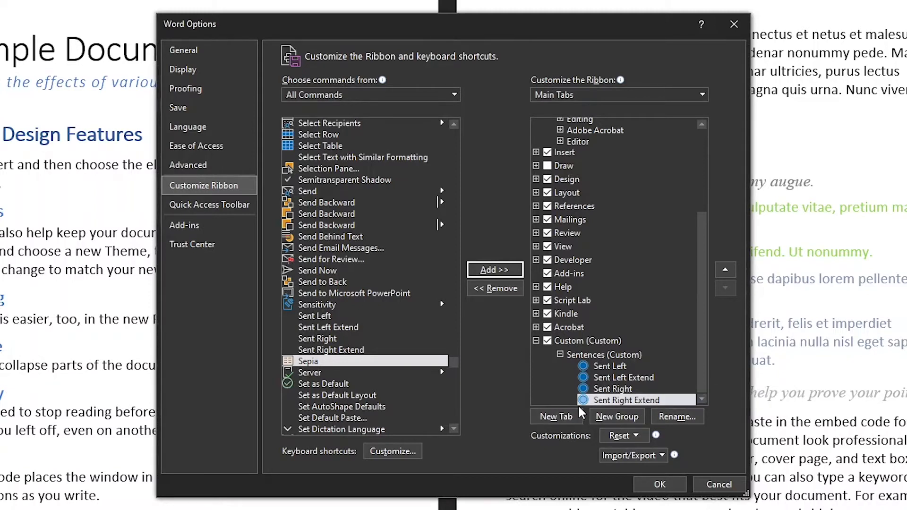
# Step: Move Sent Left Extend above Sent Left in the Sentences group and give it the circled left arrow symbol
pyautogui.click(609, 379)
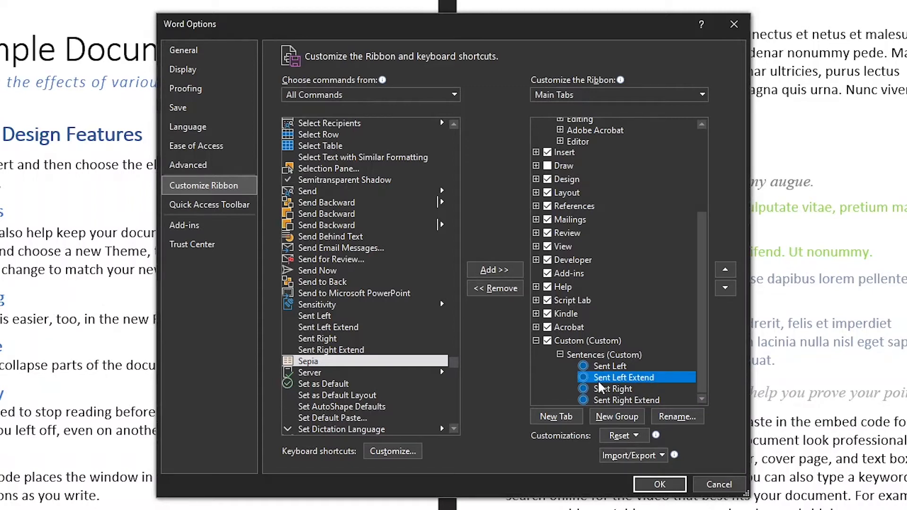
pyautogui.click(727, 270)
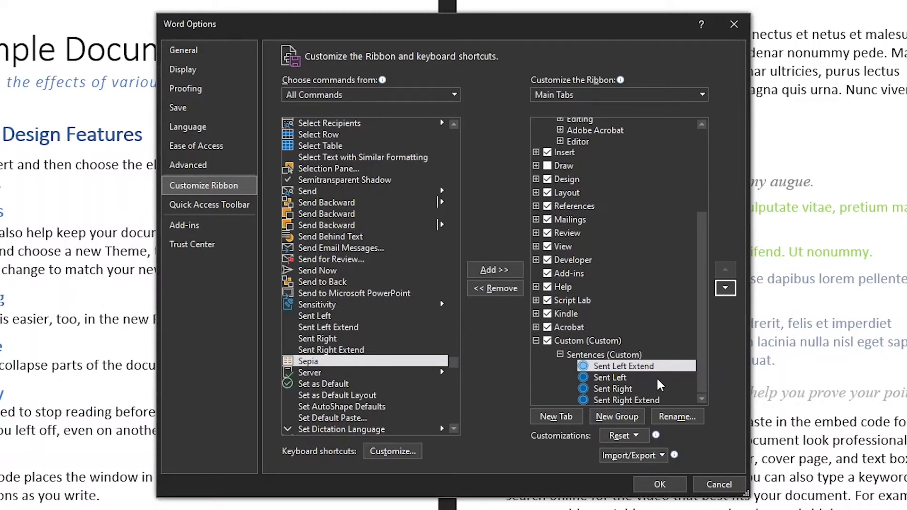
pyautogui.click(677, 417)
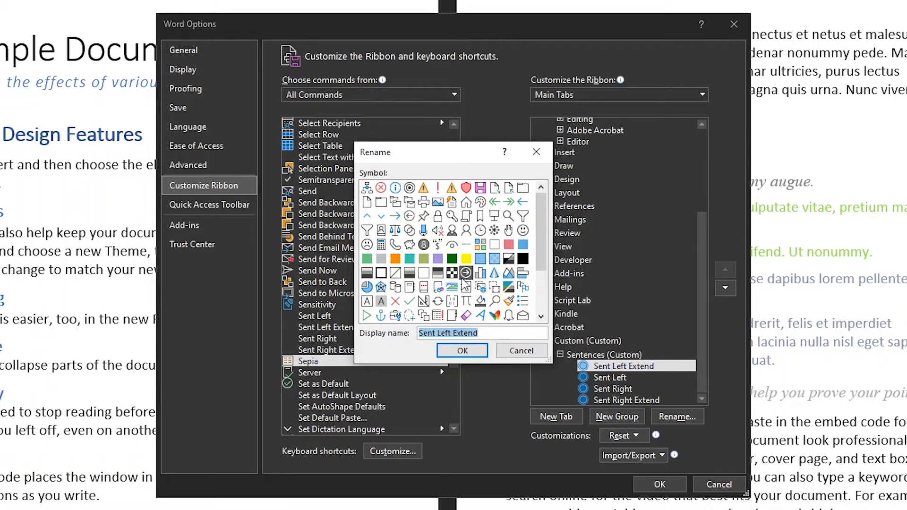
pyautogui.click(409, 217)
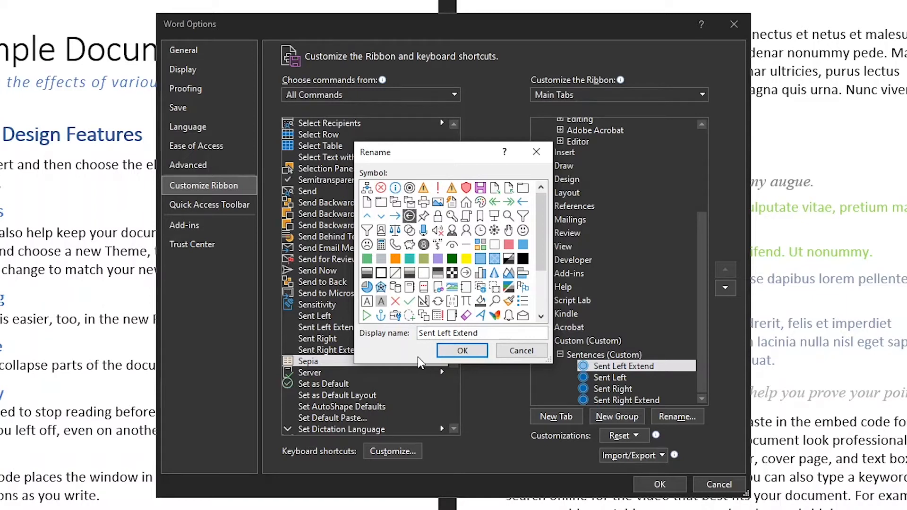
pyautogui.click(457, 352)
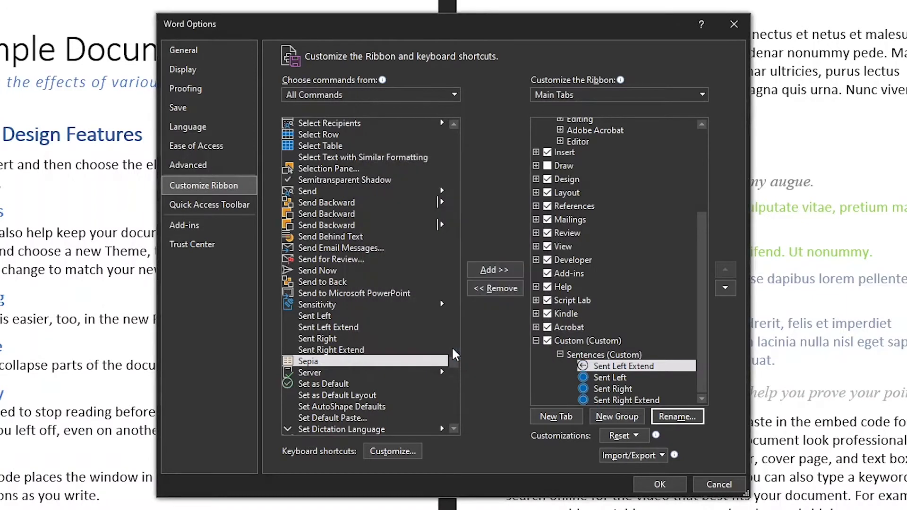
# Step: Give Sent Left the plain left arrow symbol and Sent Right the plain right arrow symbol in the Sentences group
pyautogui.click(604, 377)
pyautogui.click(677, 416)
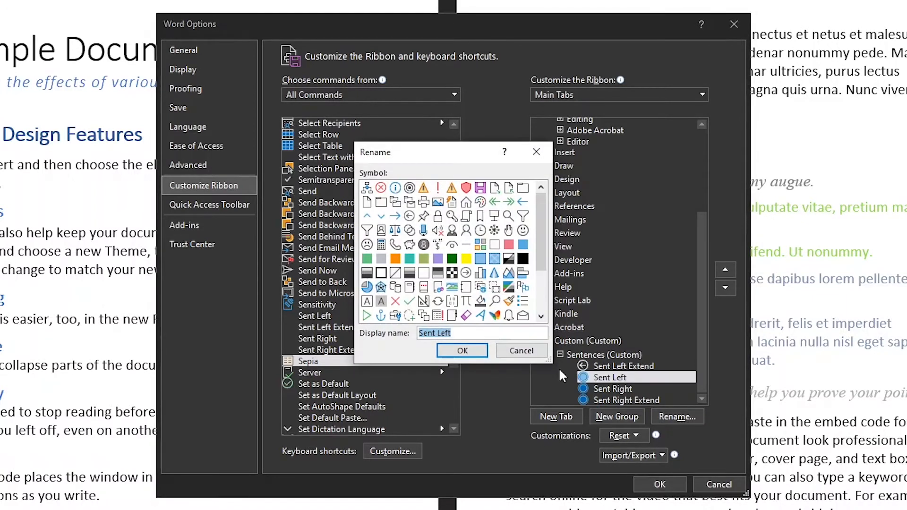
pyautogui.click(523, 204)
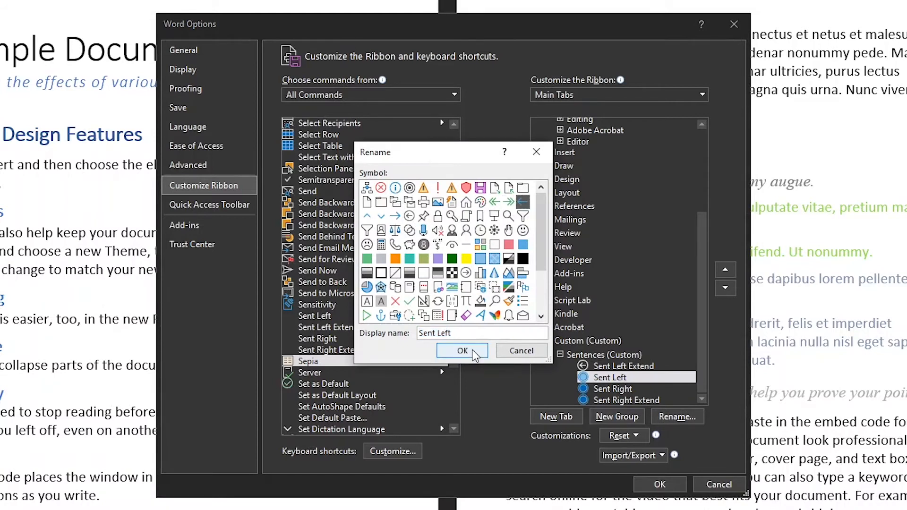
pyautogui.click(474, 352)
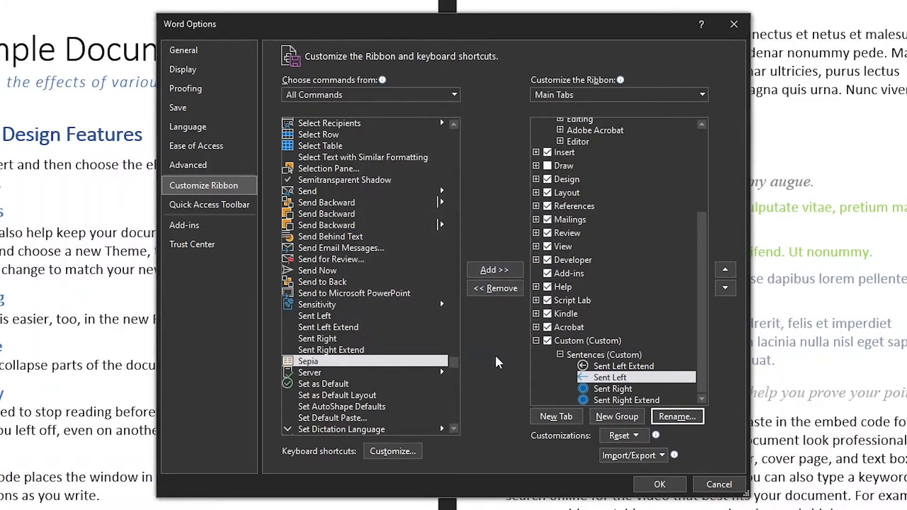
pyautogui.click(631, 389)
pyautogui.click(677, 417)
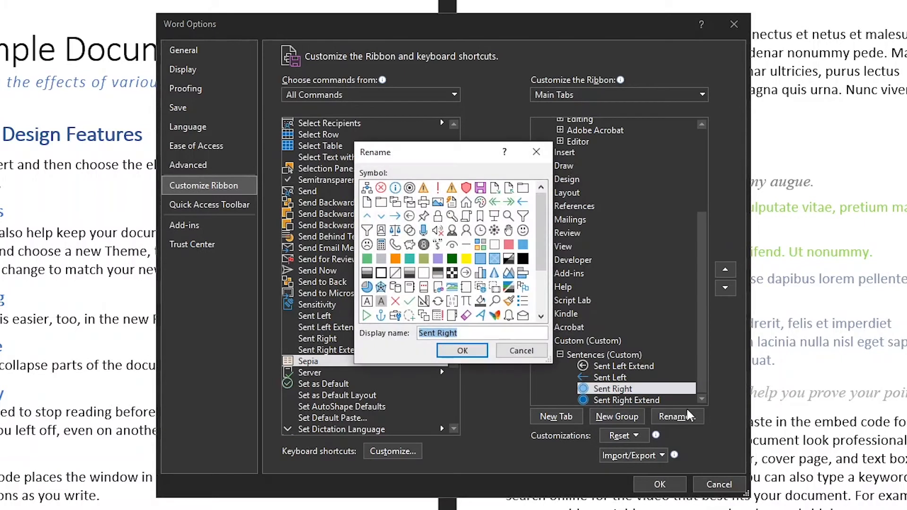
pyautogui.click(396, 216)
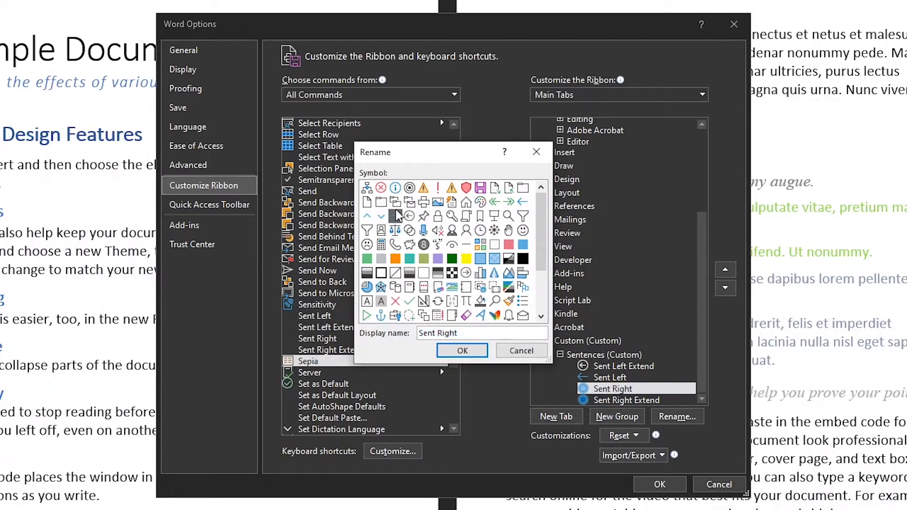
pyautogui.click(463, 351)
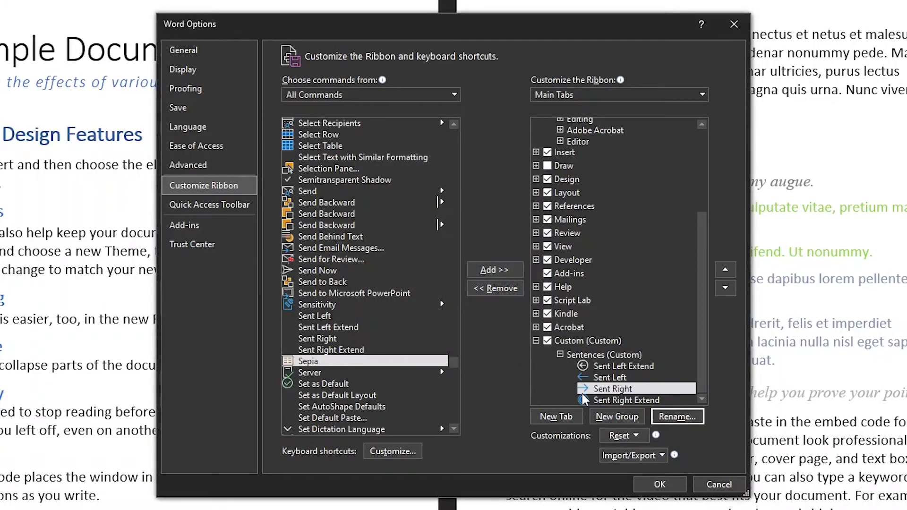
# Step: Give the Sent Right Extend command the circled right arrow symbol
pyautogui.click(613, 401)
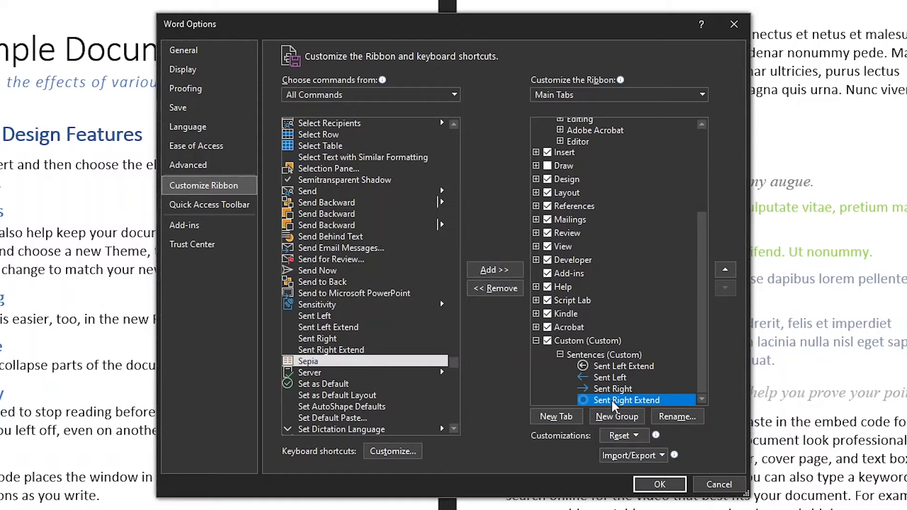
pyautogui.click(676, 417)
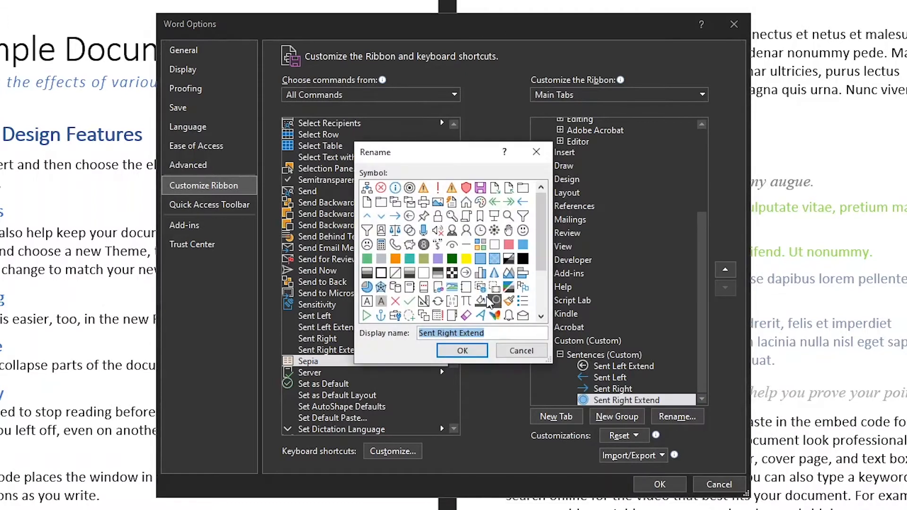
pyautogui.click(467, 274)
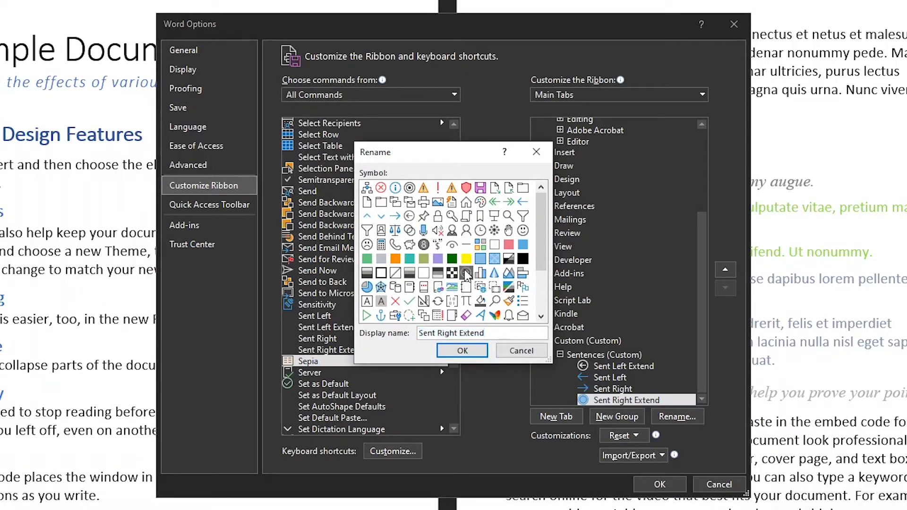
pyautogui.click(463, 351)
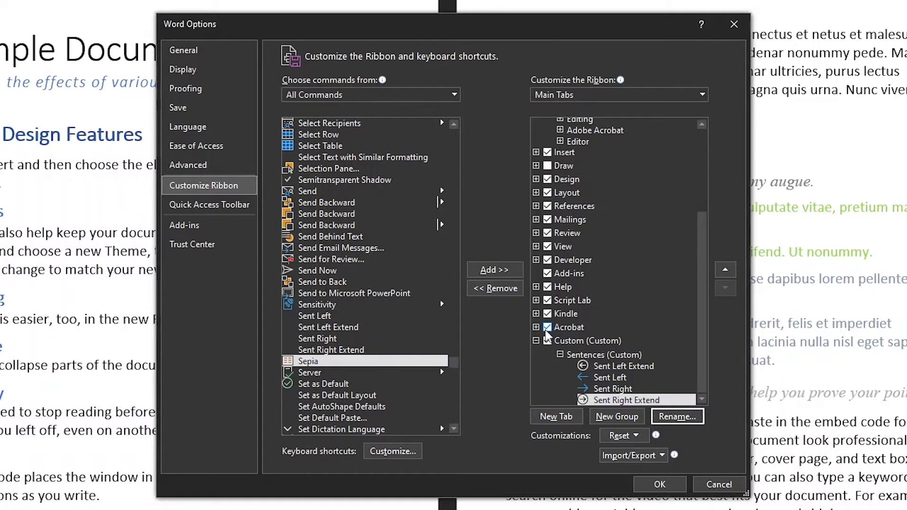
# Step: Add a new group to the Custom tab and rename it AutoText with the multicoloured butterfly symbol
pyautogui.click(589, 344)
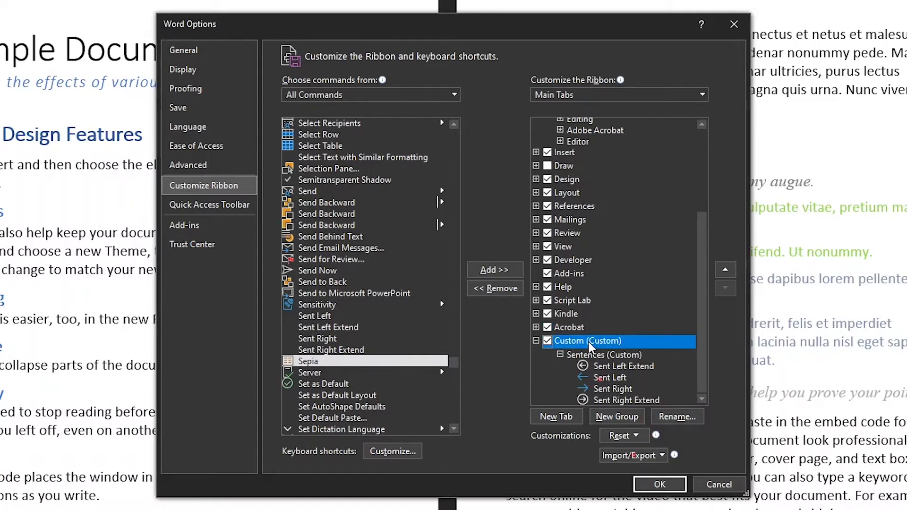
pyautogui.click(629, 416)
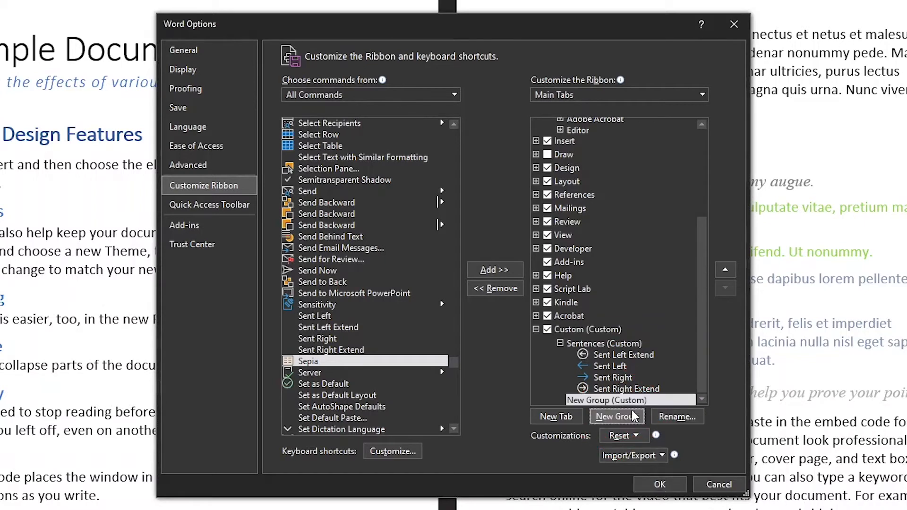
pyautogui.click(663, 417)
pyautogui.click(495, 316)
pyautogui.write('Auto')
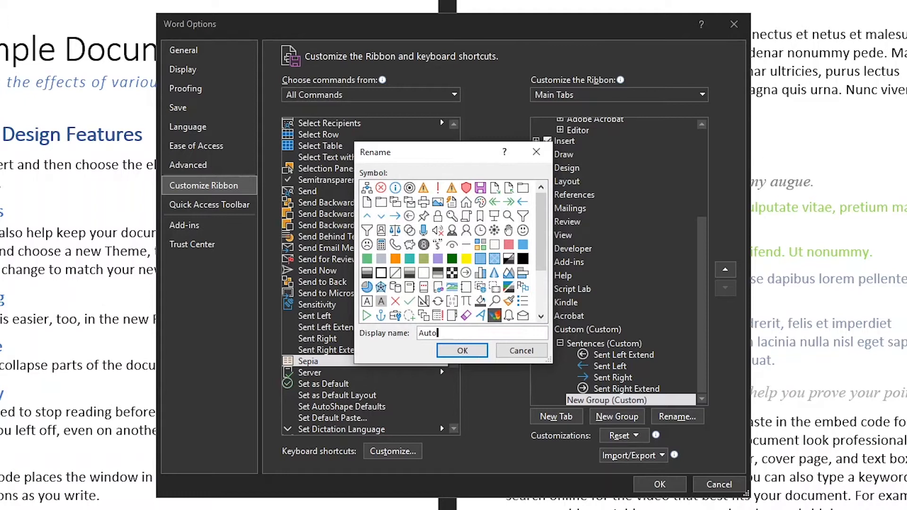
pyautogui.write('Text')
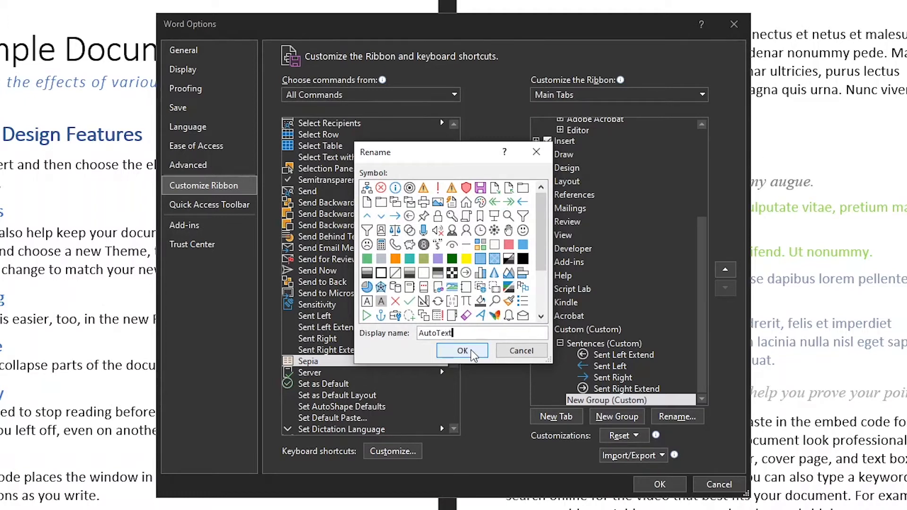
pyautogui.click(464, 355)
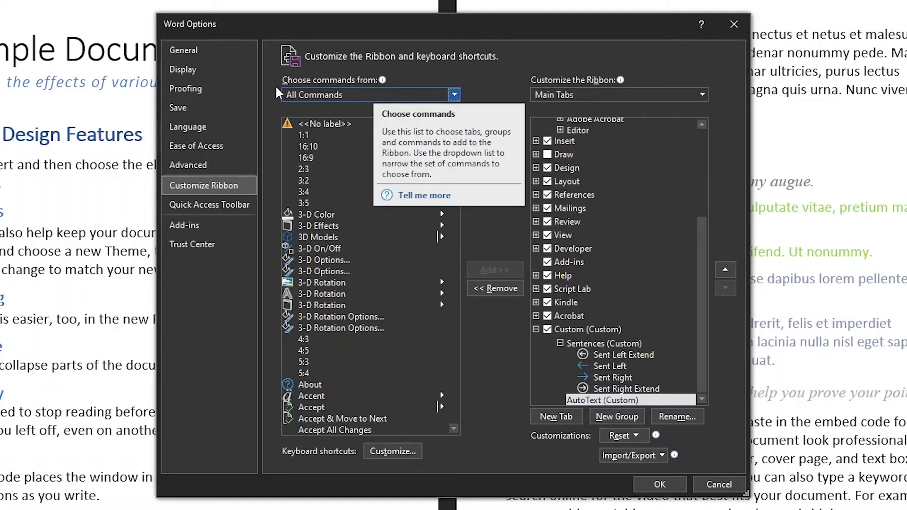
# Step: Add the AutoText command, found in the Main Tabs source under Insert, Text, Quick Parts, to the AutoText group
pyautogui.click(454, 95)
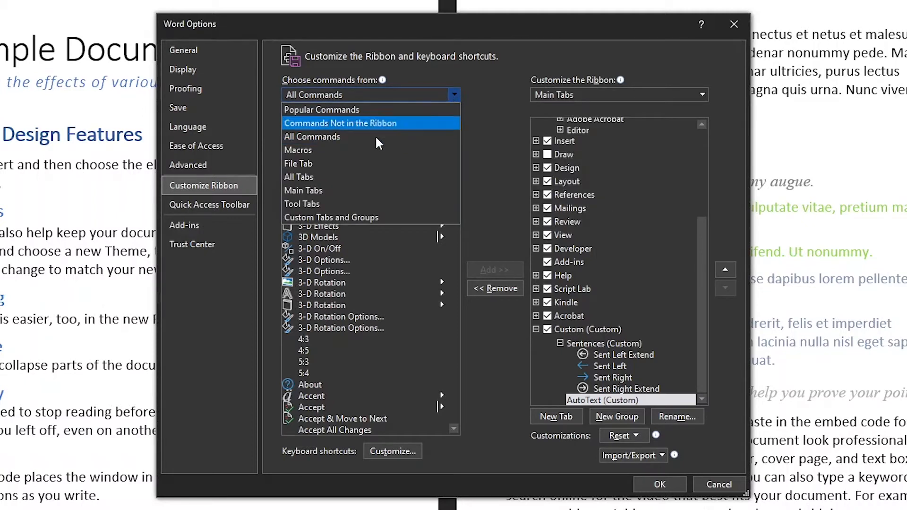
pyautogui.click(339, 191)
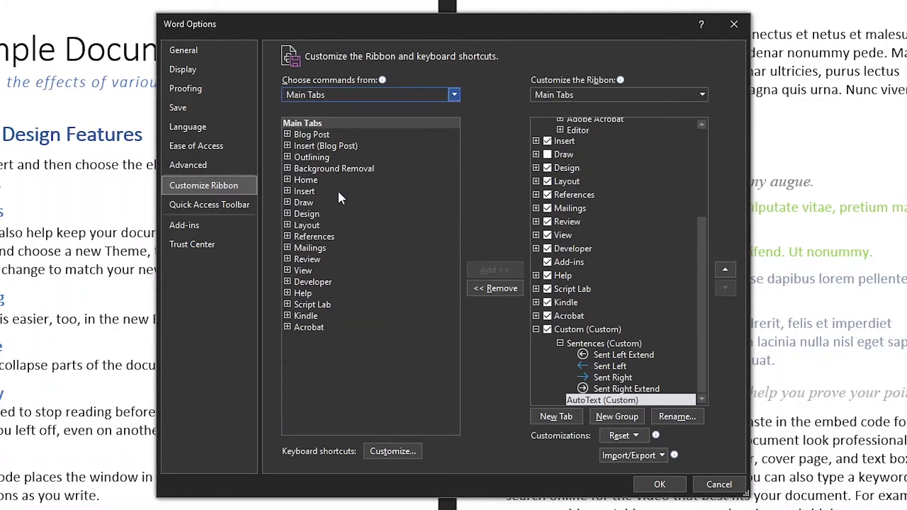
pyautogui.click(287, 191)
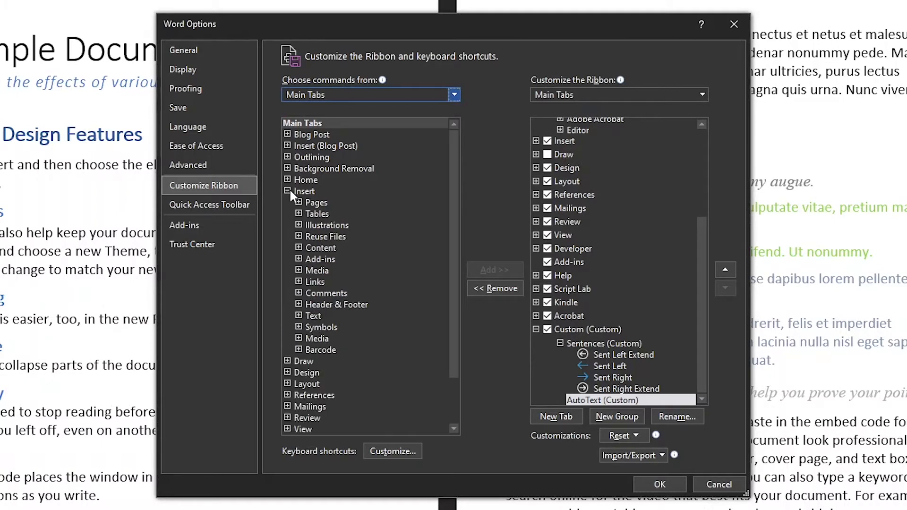
pyautogui.click(299, 316)
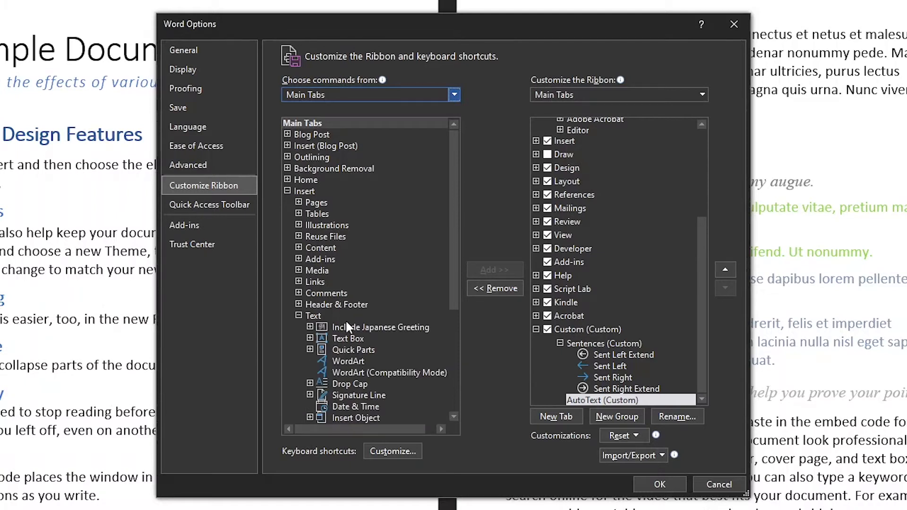
pyautogui.scroll(-2, 359, 312)
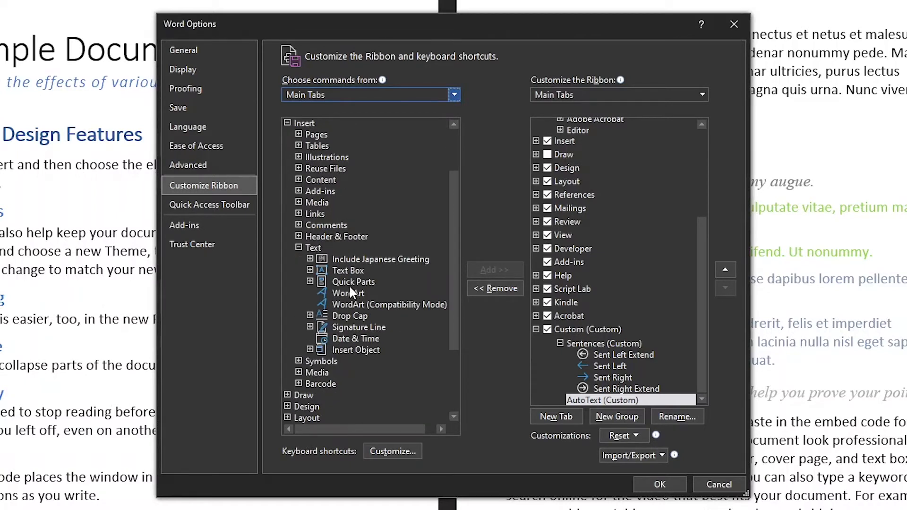
pyautogui.click(310, 282)
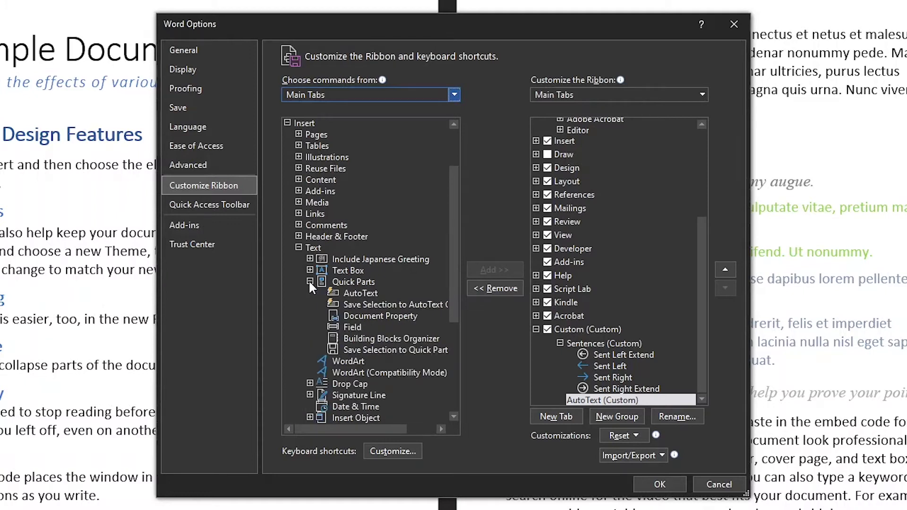
pyautogui.click(361, 294)
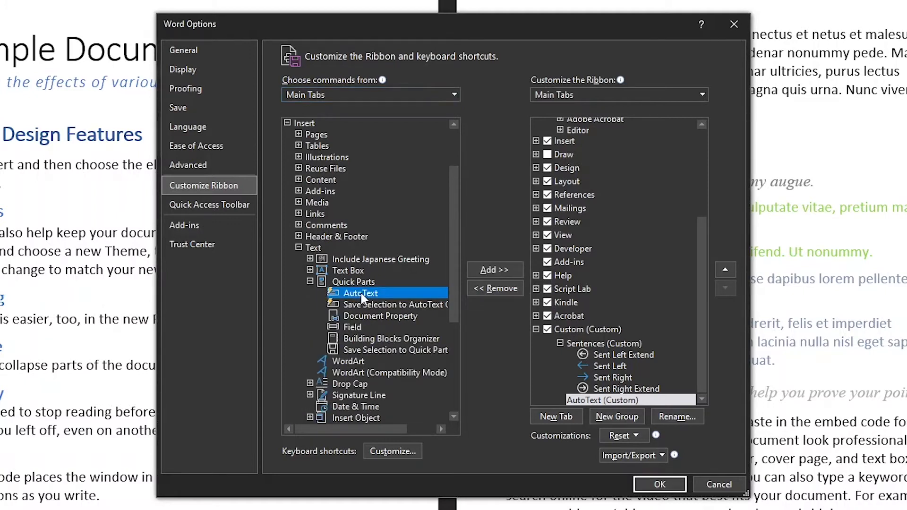
pyautogui.click(597, 401)
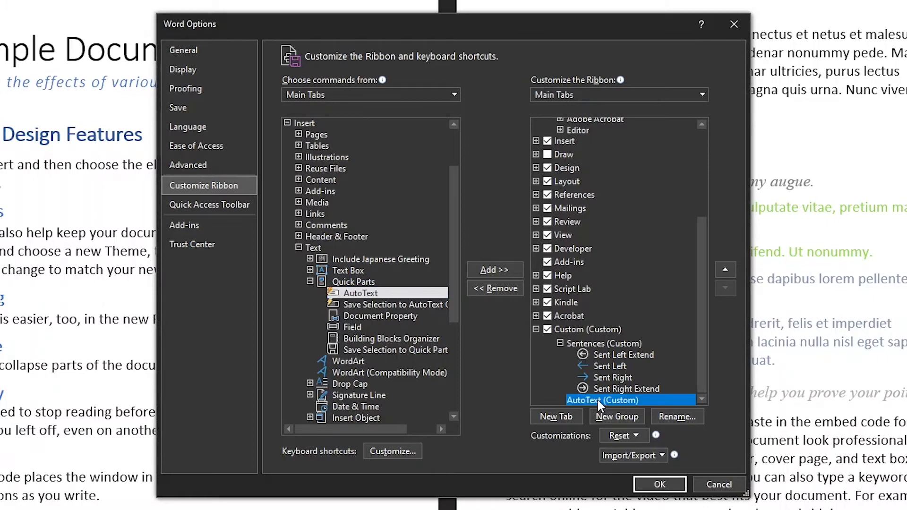
pyautogui.click(492, 269)
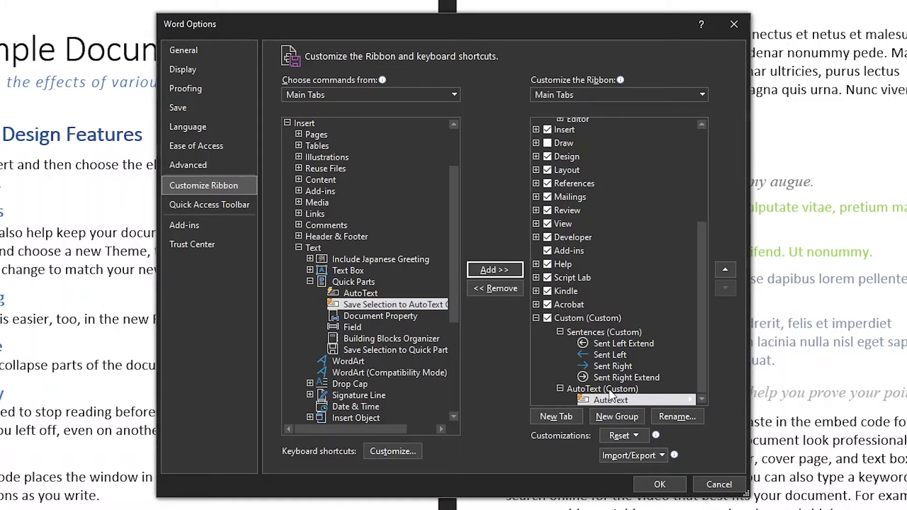
# Step: Apply the ribbon customization and display the Custom tab above the document
pyautogui.click(665, 479)
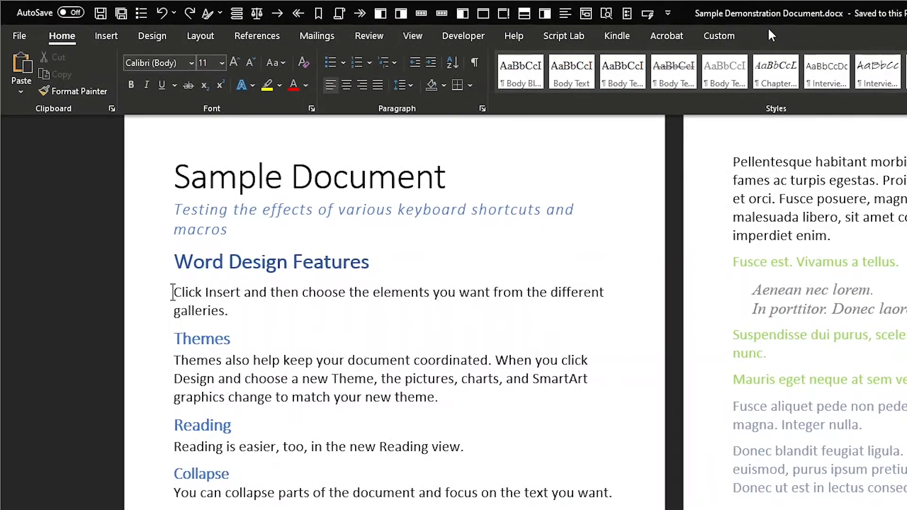
pyautogui.click(725, 34)
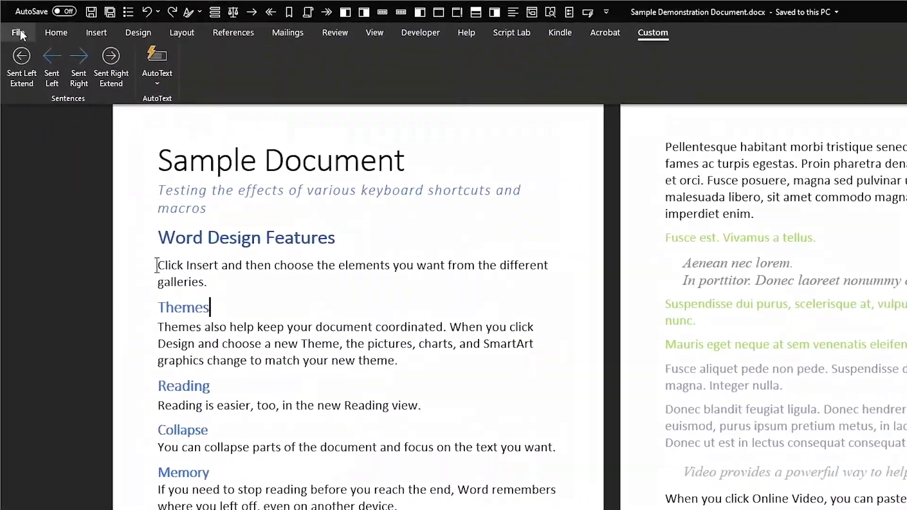
# Step: In Word Options, add the Paste Special command from Popular Commands to the Quick Access Toolbar for all documents
pyautogui.click(21, 32)
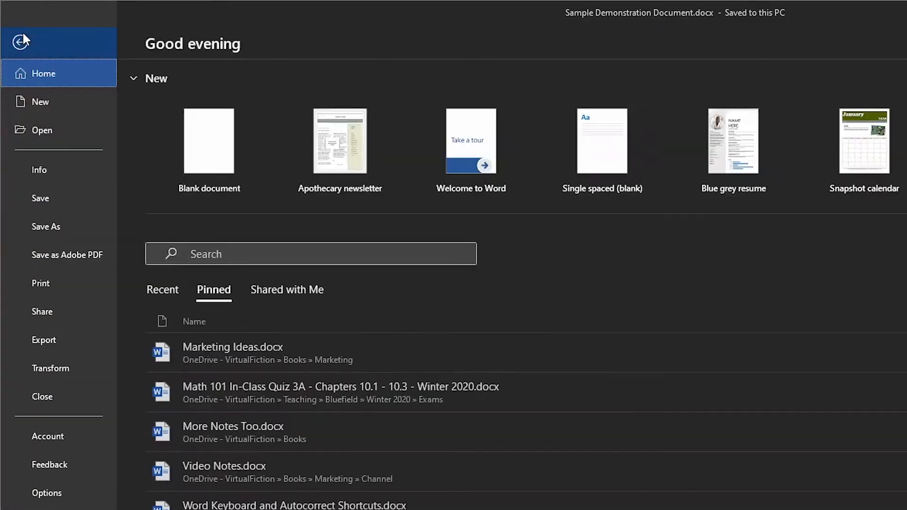
pyautogui.click(74, 488)
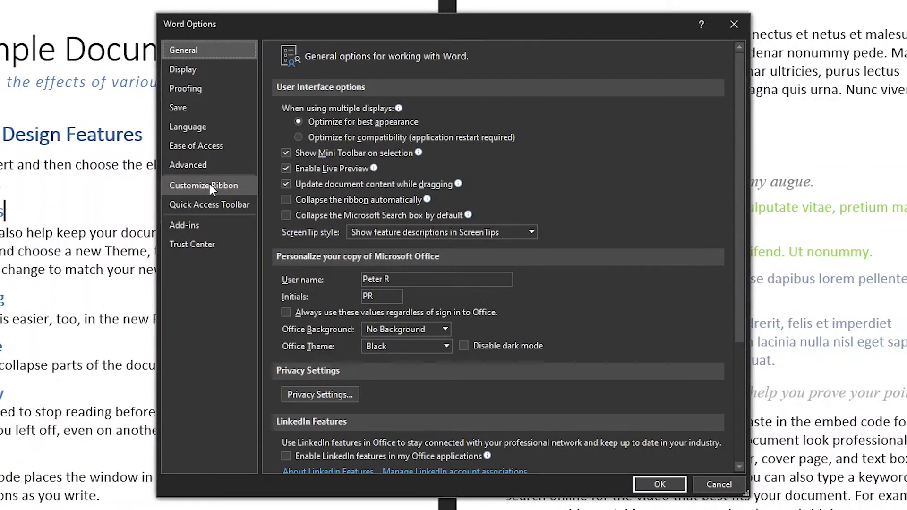
pyautogui.click(208, 183)
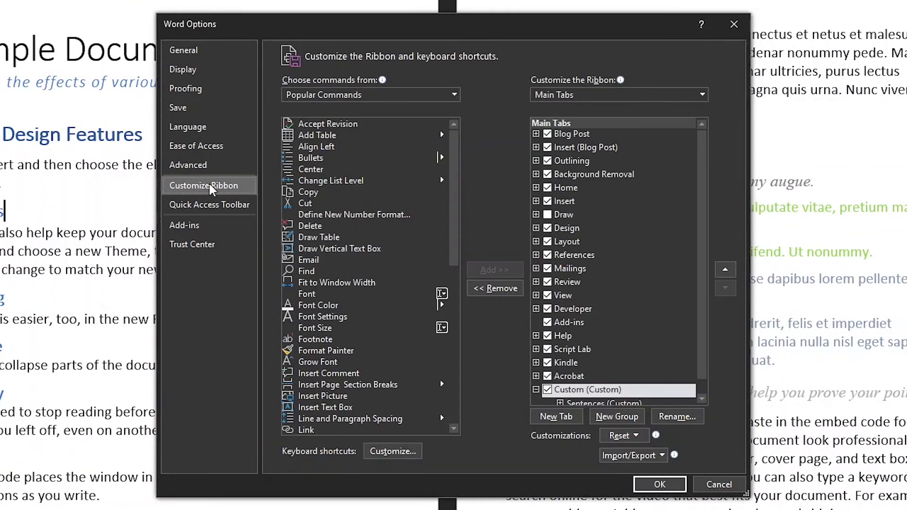
pyautogui.click(202, 212)
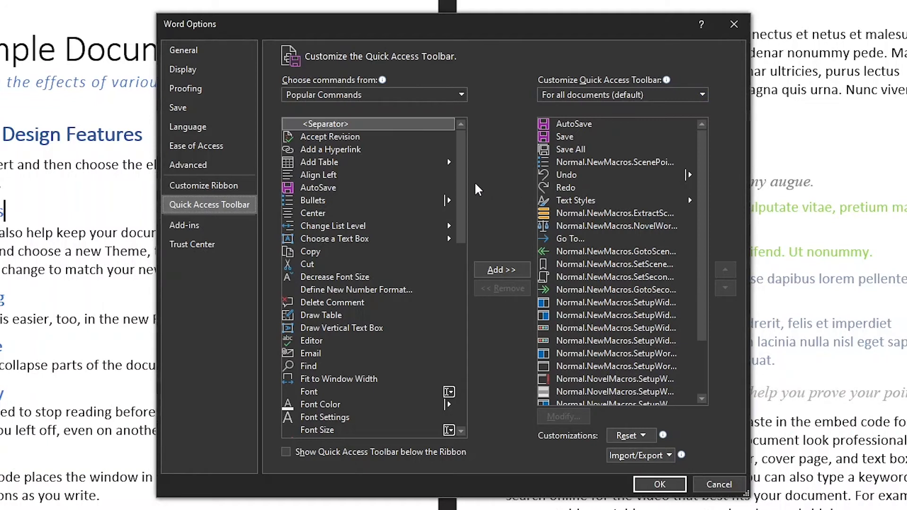
pyautogui.moveTo(461, 174); pyautogui.dragTo(467, 269)
pyautogui.scroll(-3, 345, 326)
pyautogui.click(347, 303)
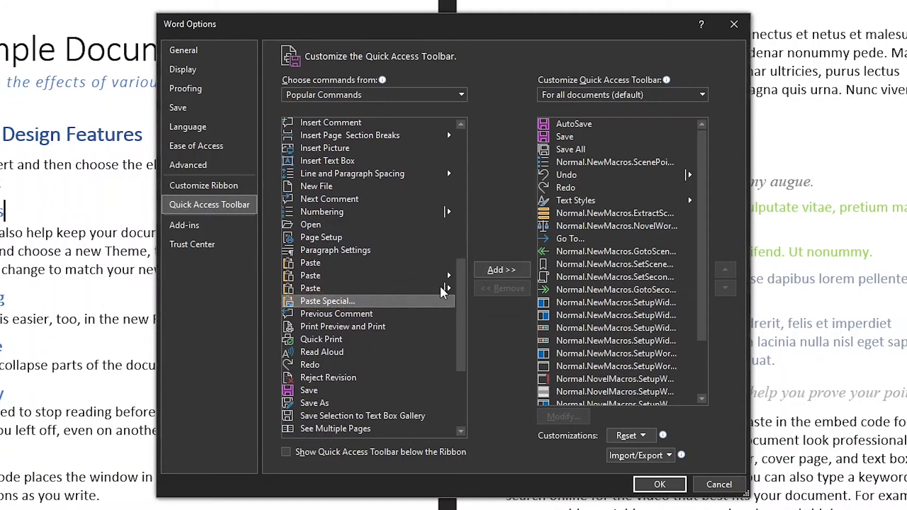
pyautogui.click(493, 273)
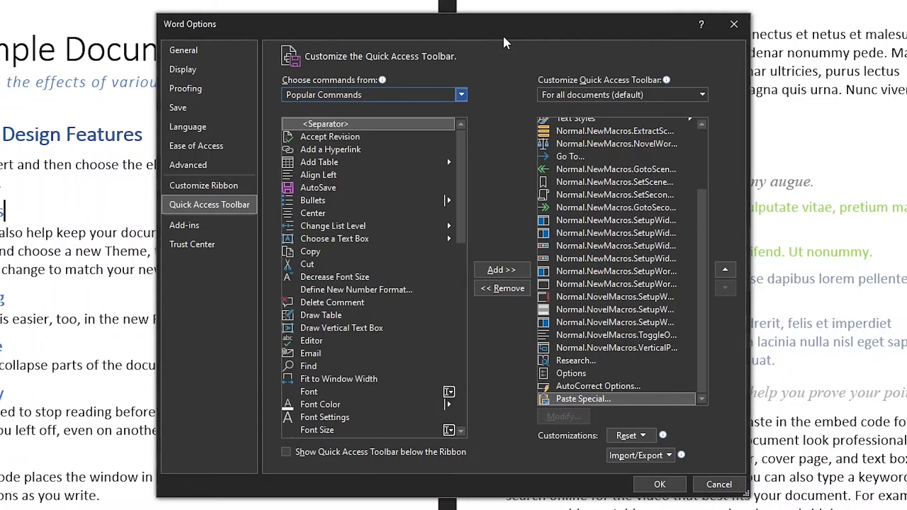
# Step: Add the Normal.NovelMacros.ApplySame... macro from the Macros source to the Quick Access Toolbar
pyautogui.click(462, 94)
pyautogui.click(346, 150)
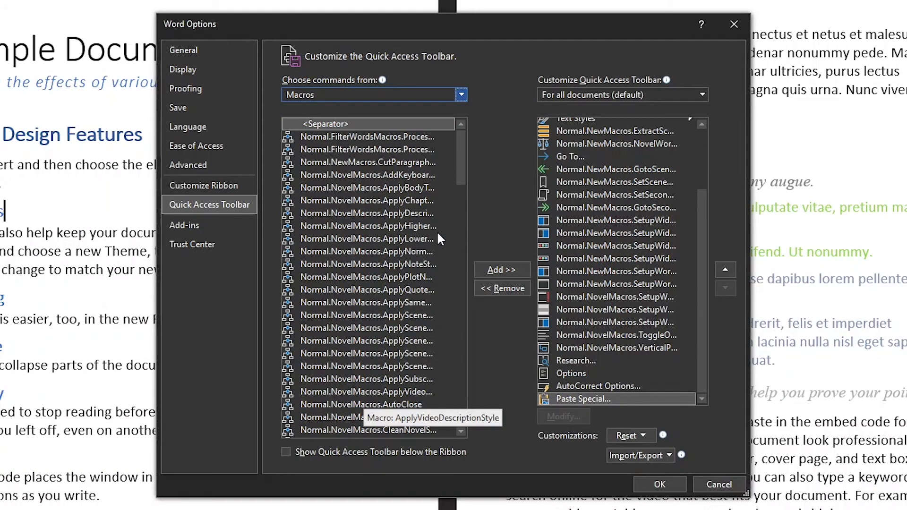
pyautogui.moveTo(457, 166); pyautogui.dragTo(452, 188)
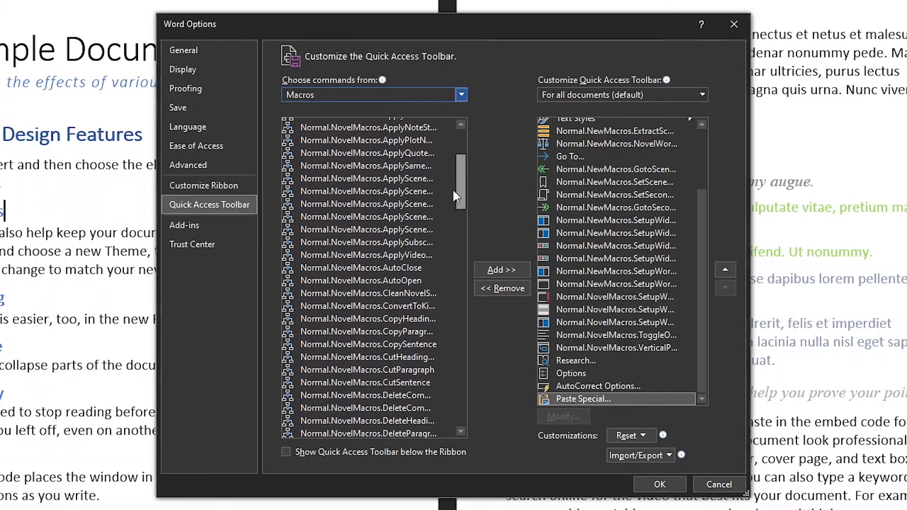
pyautogui.click(415, 169)
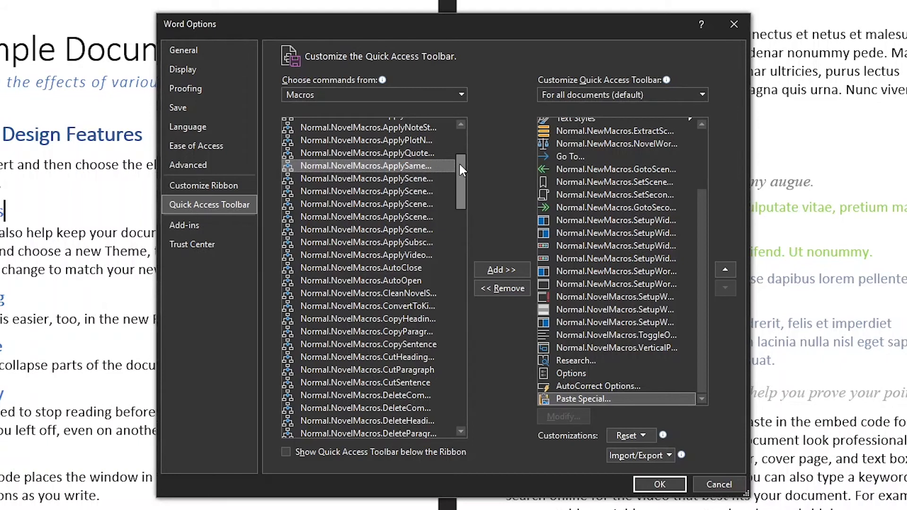
pyautogui.click(502, 270)
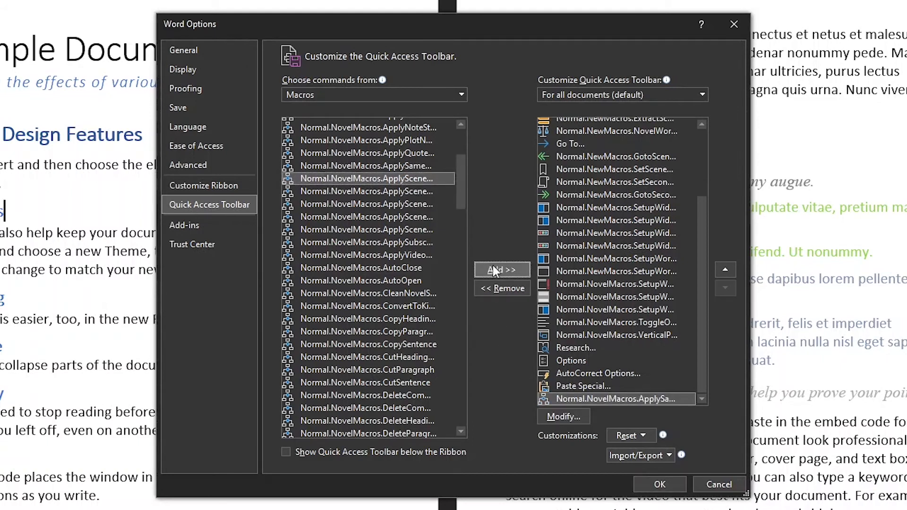
# Step: Give the added macro's toolbar button the person silhouette symbol and apply the Quick Access Toolbar customization
pyautogui.click(560, 415)
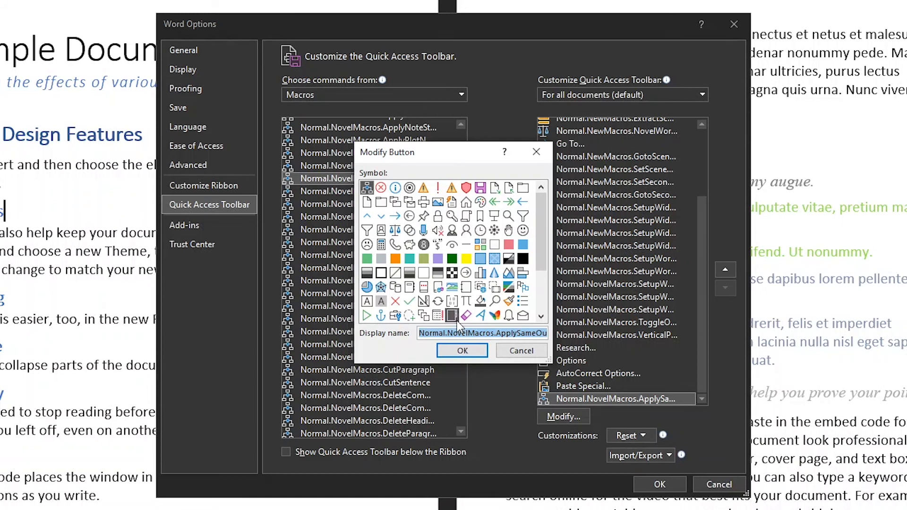
pyautogui.click(456, 227)
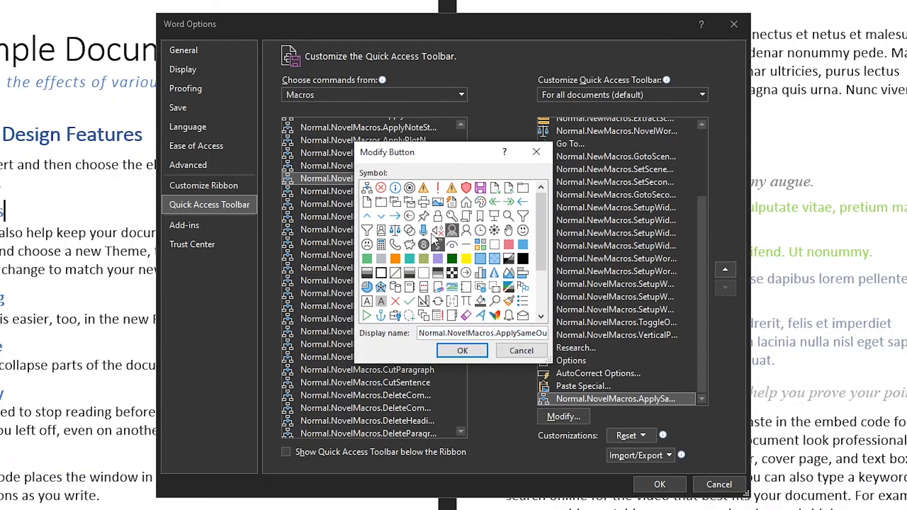
pyautogui.click(461, 351)
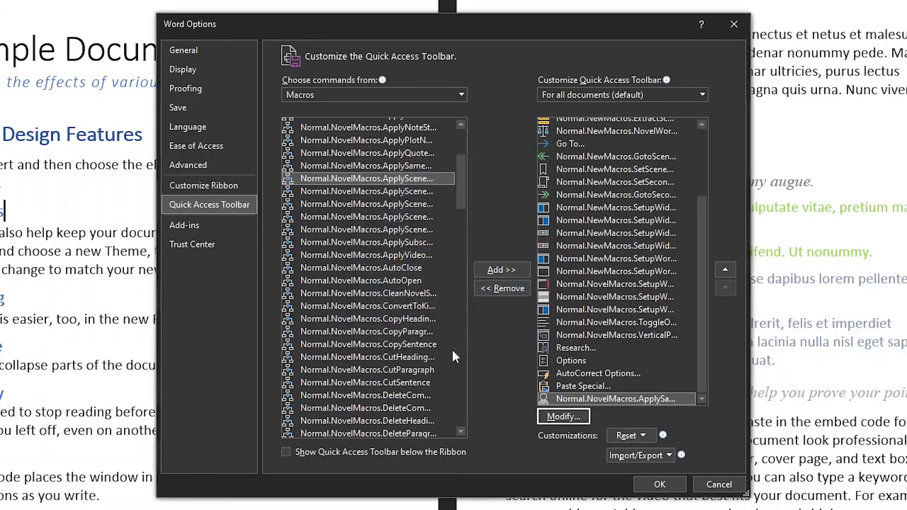
pyautogui.click(642, 482)
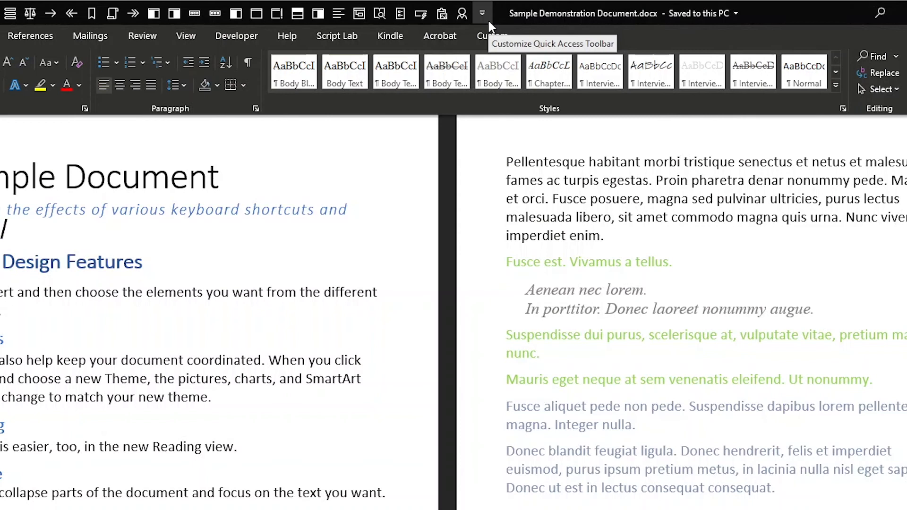
# Step: Open the additional Quick Access Toolbar commands and remove the person-symbol macro button from the toolbar
pyautogui.click(488, 20)
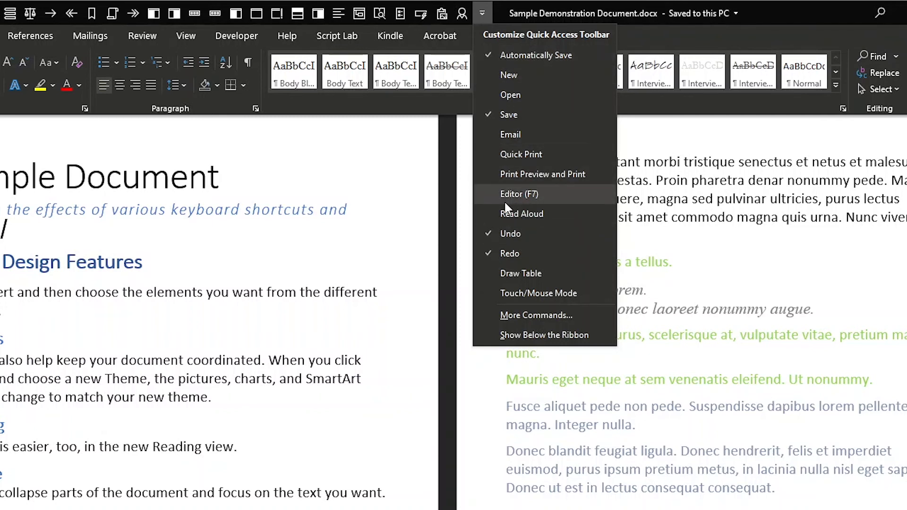
pyautogui.click(537, 315)
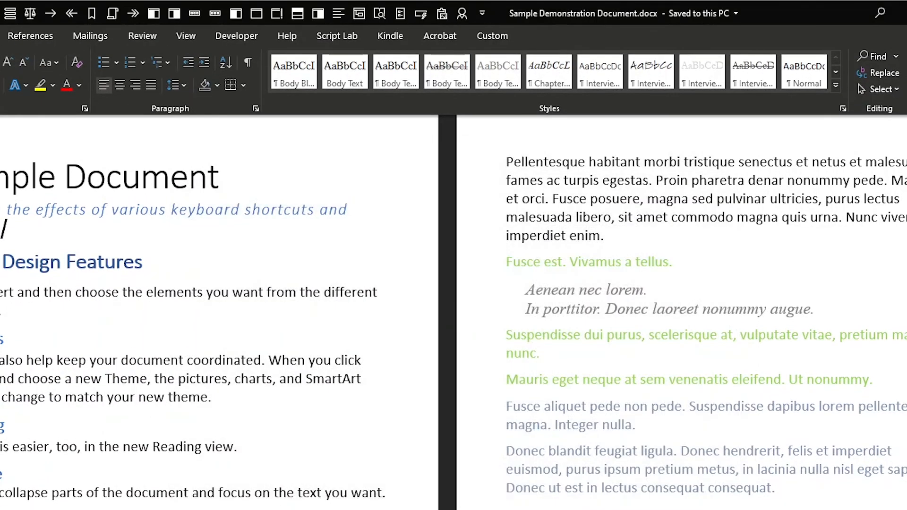
pyautogui.rightClick(461, 14)
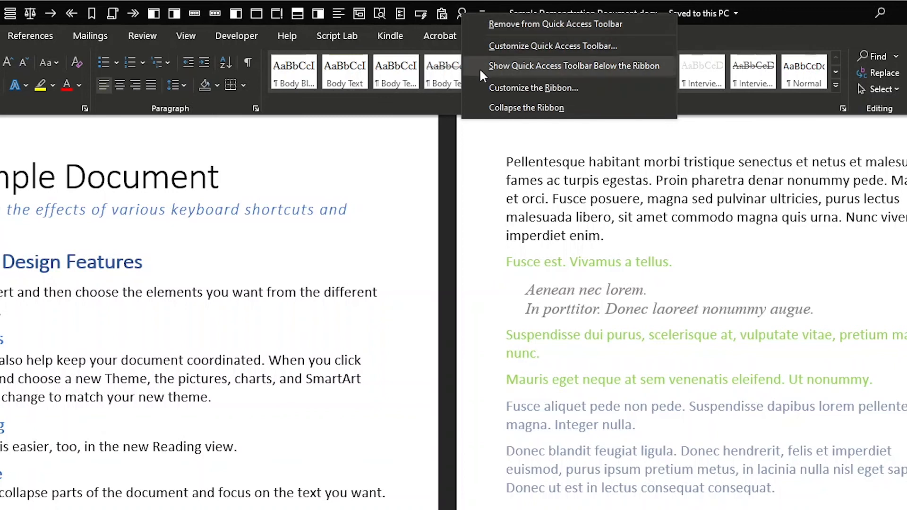
pyautogui.click(528, 26)
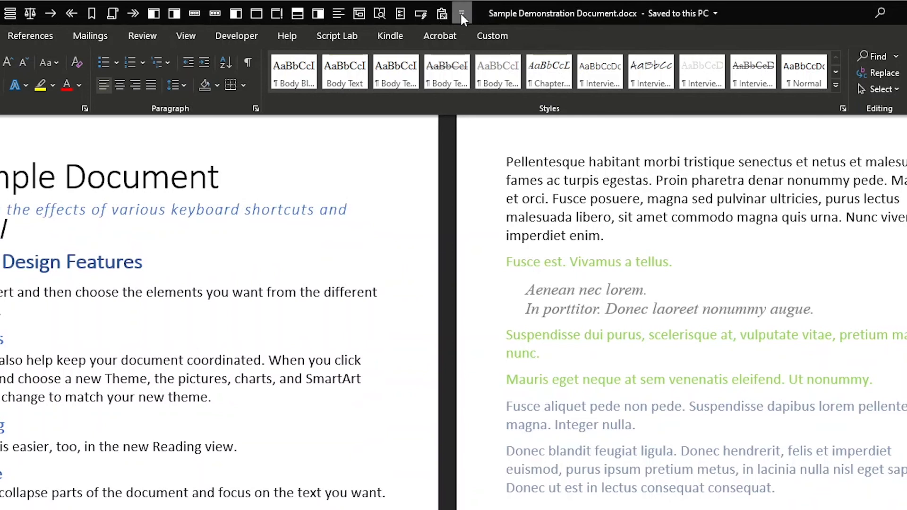
# Step: Show the Quick Access Toolbar below the ribbon and return it to its place above the ribbon
pyautogui.click(461, 15)
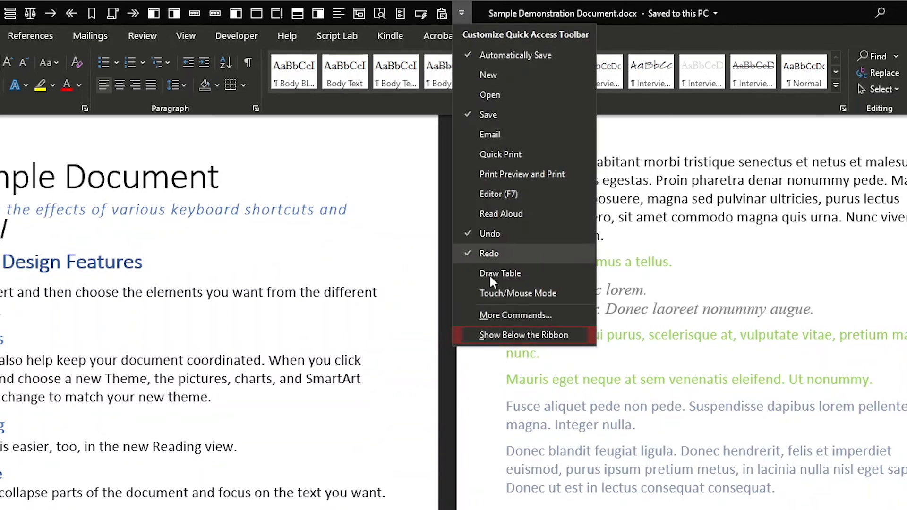
pyautogui.click(491, 337)
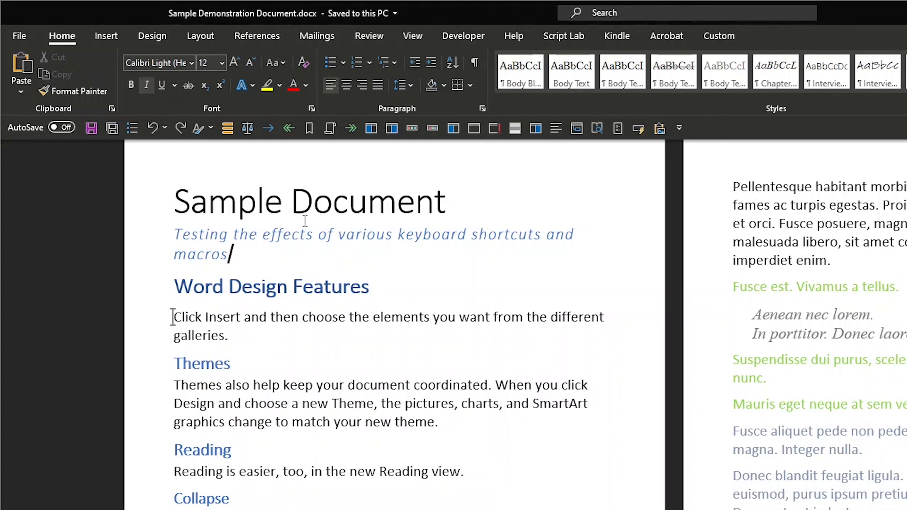
pyautogui.click(679, 128)
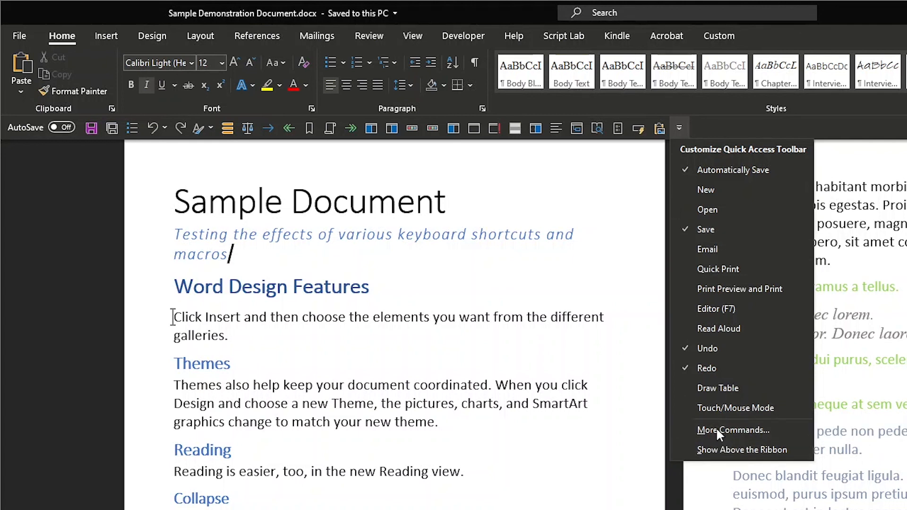
pyautogui.click(723, 450)
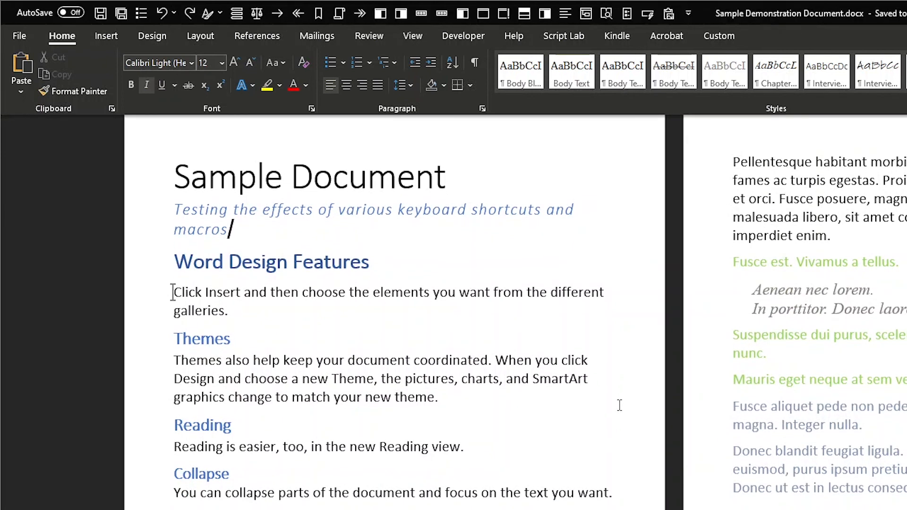